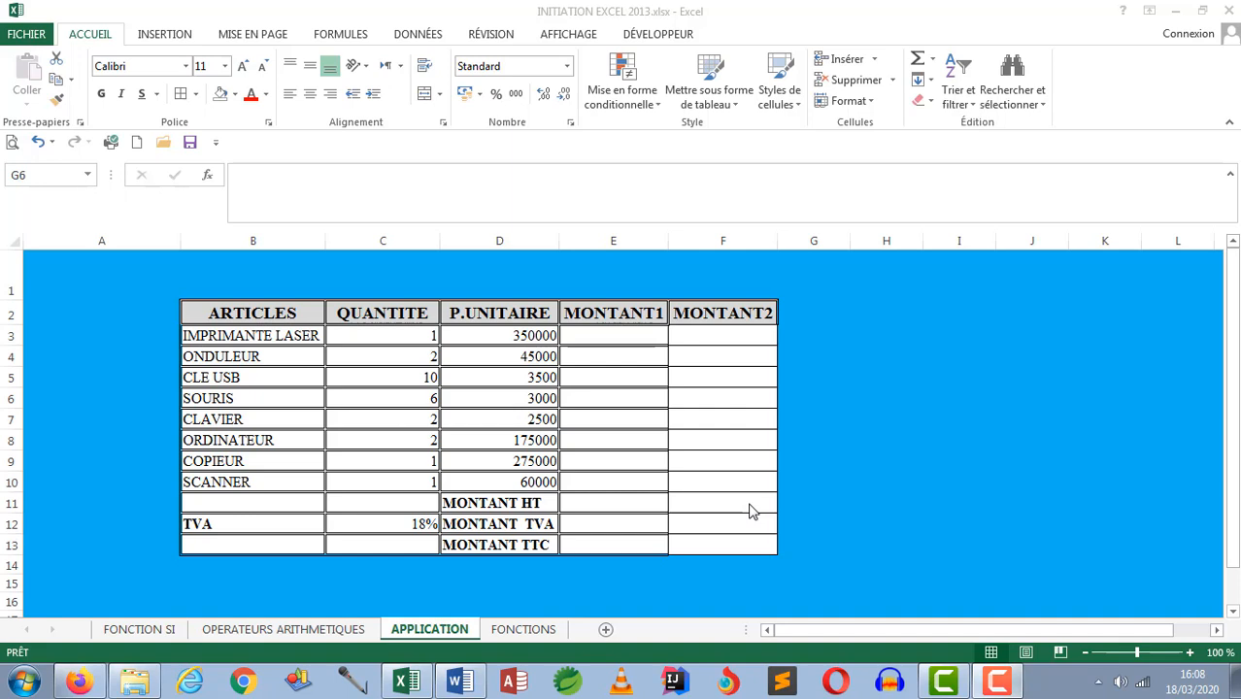
Step: Calculate MONTANT1 for IMPRIMANTE LASER in E3 as quantity times unit price, with the formula =C3*D3
click(605, 329)
click(606, 332)
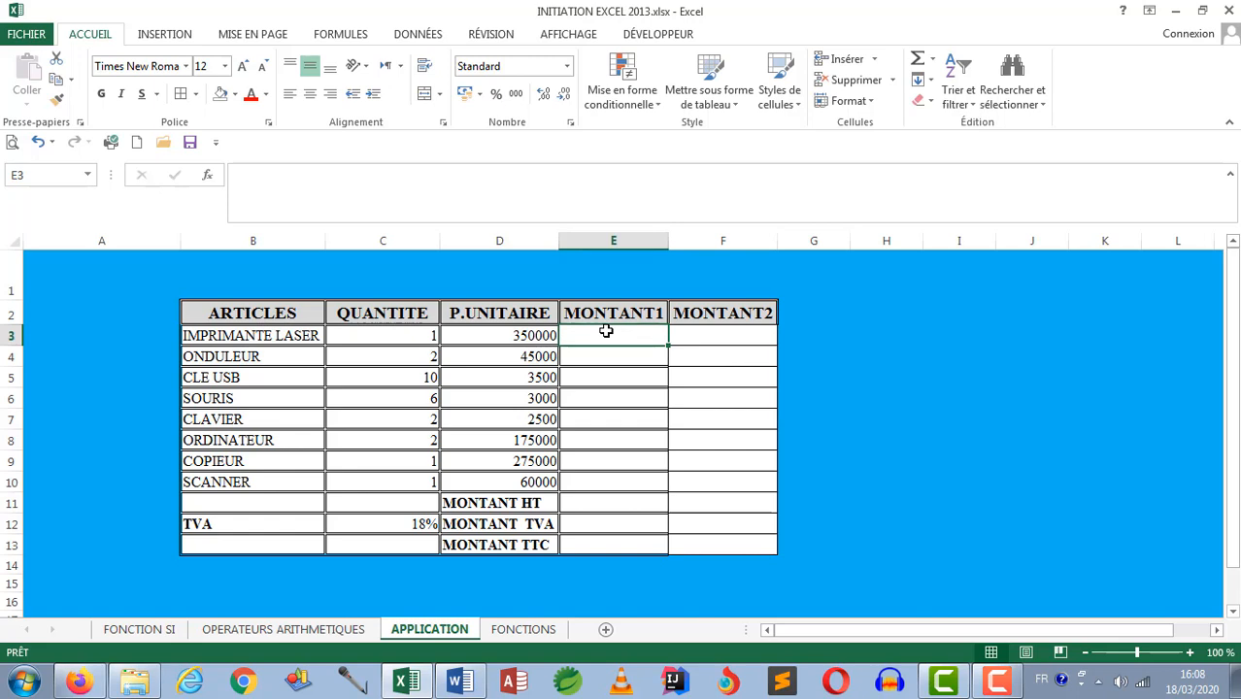
text(=)
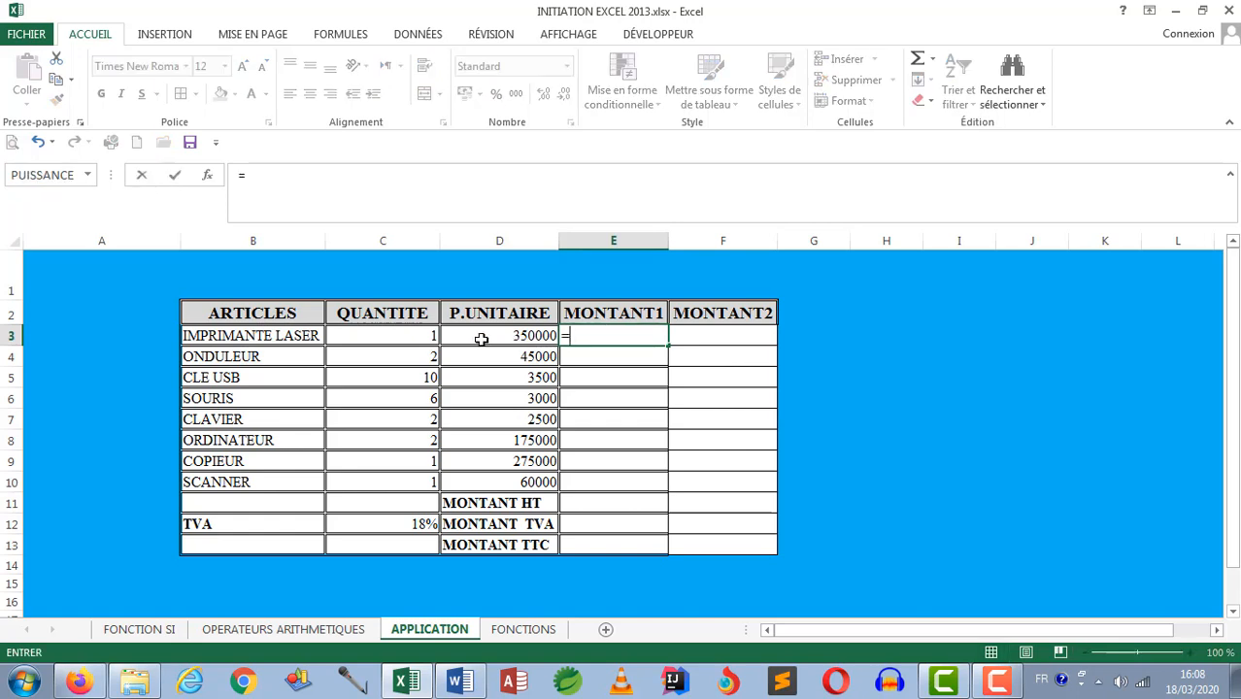
click(424, 336)
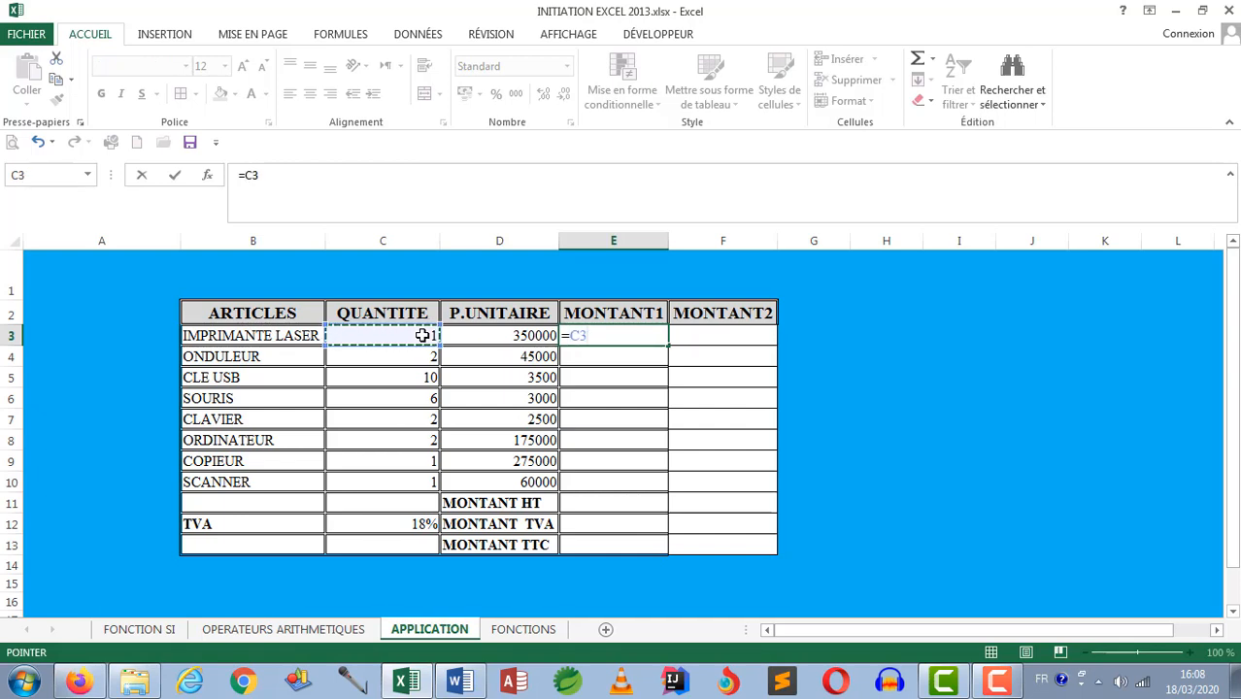
text(*)
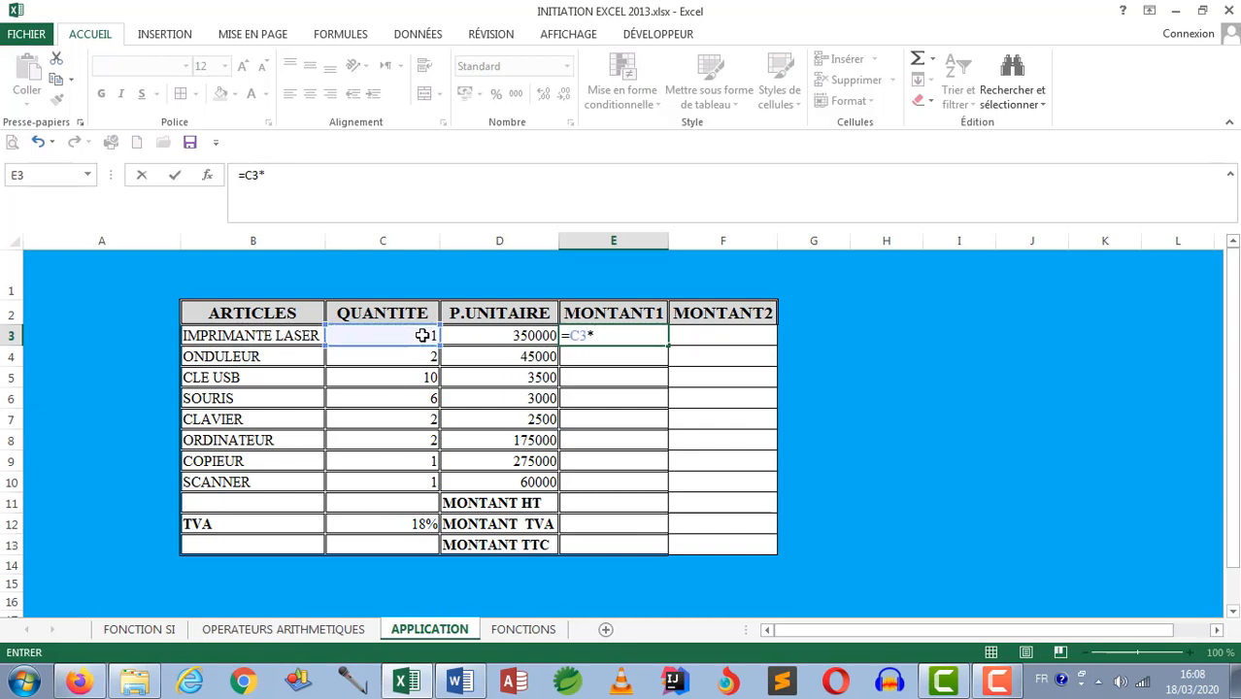
click(468, 336)
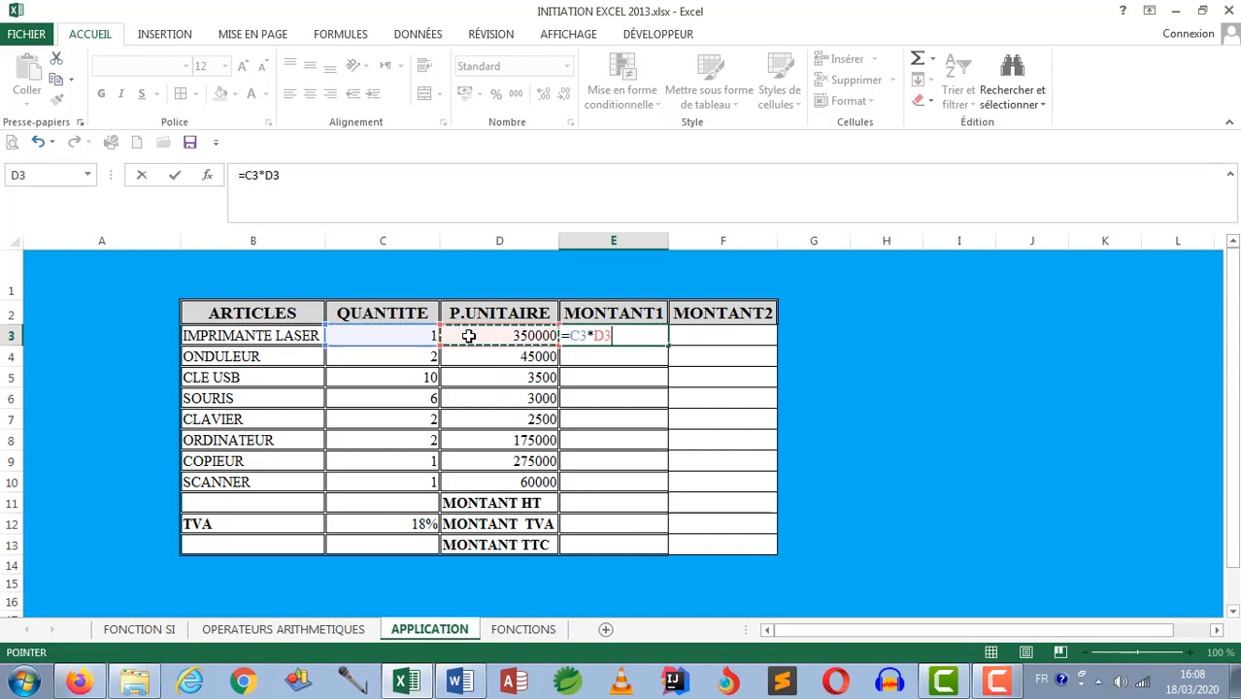
key(Return)
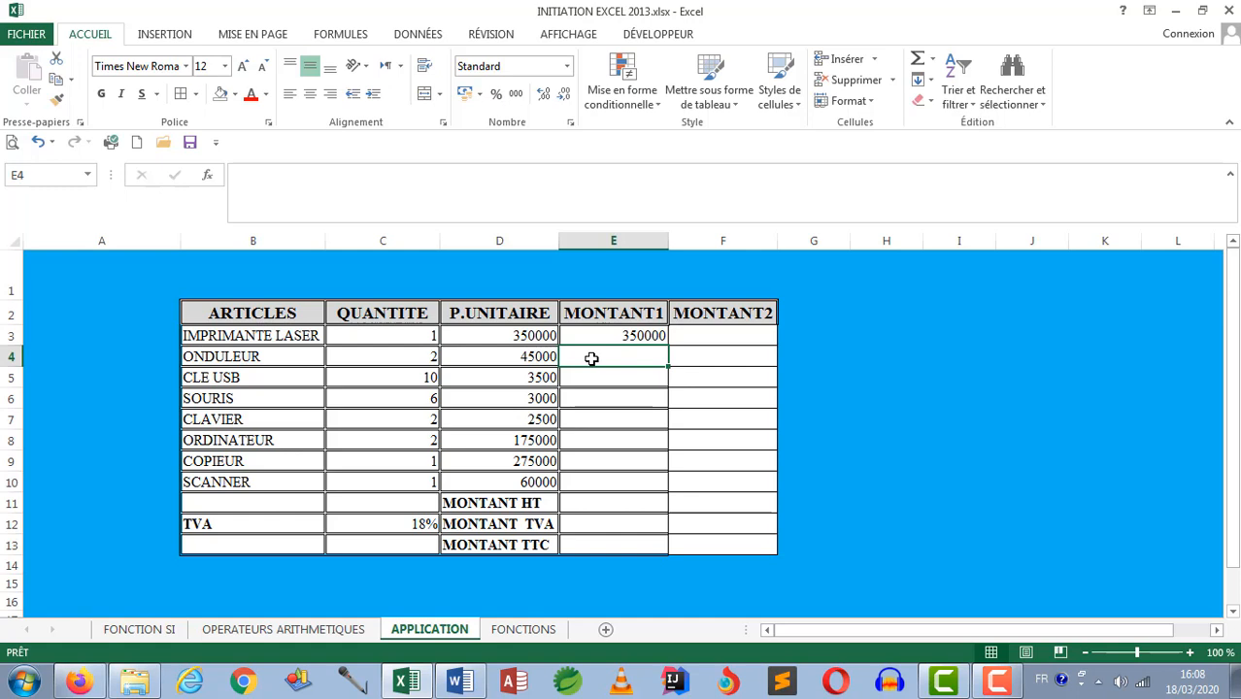
Step: Calculate MONTANT1 for ONDULEUR in E4 with the formula =C4*D4
text(=)
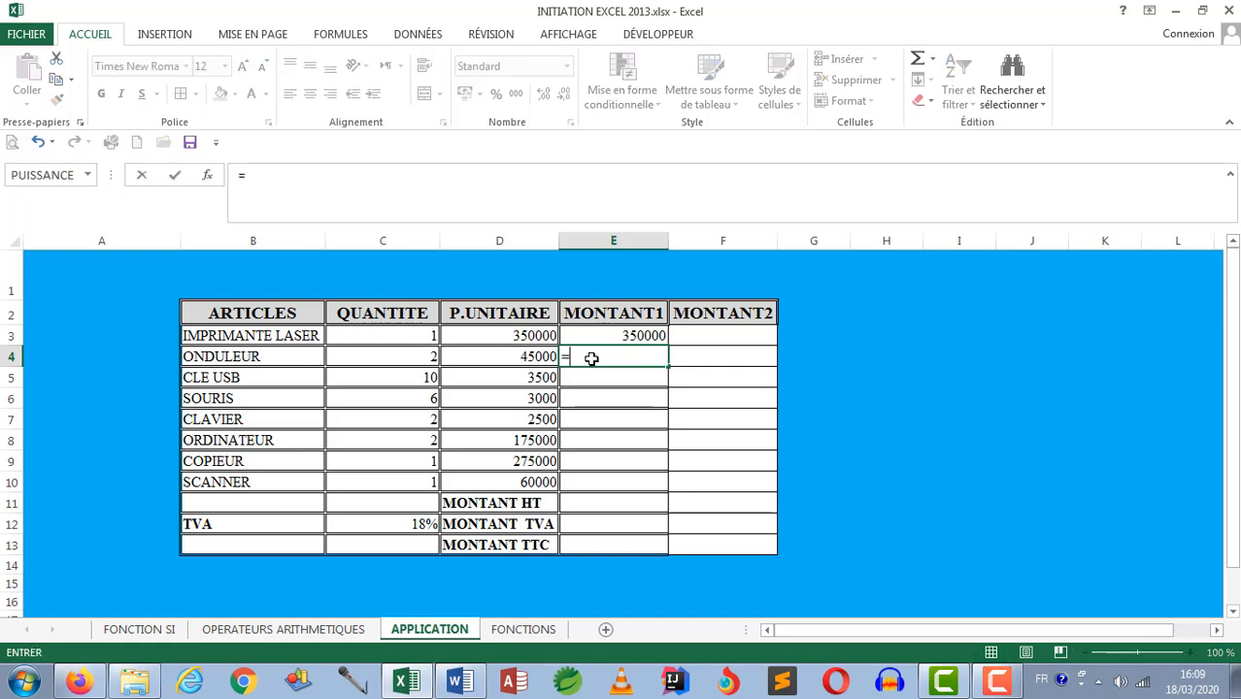
click(417, 358)
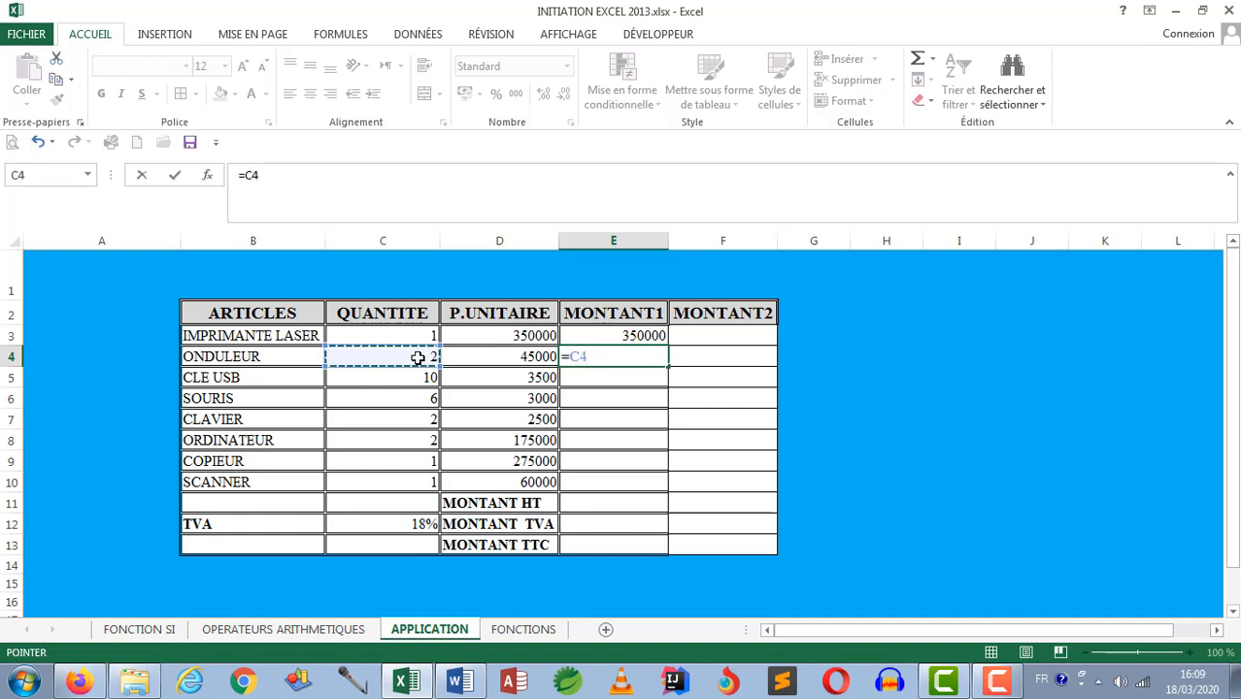
text(*)
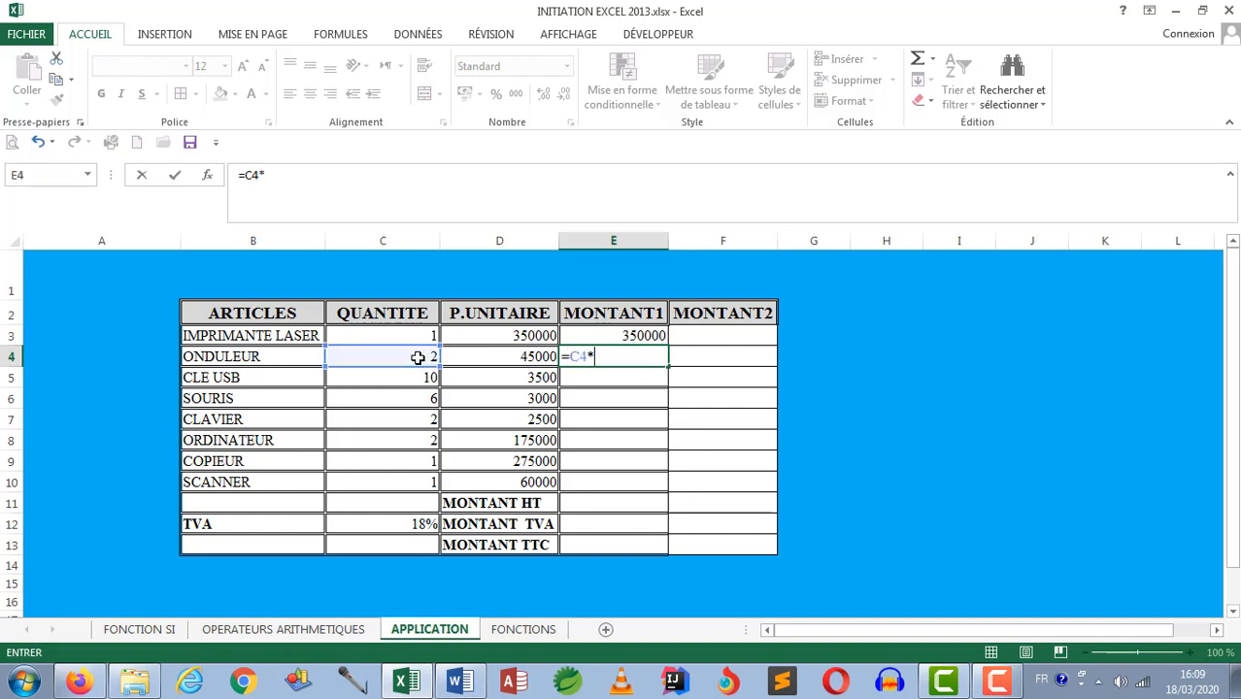
click(468, 356)
key(Return)
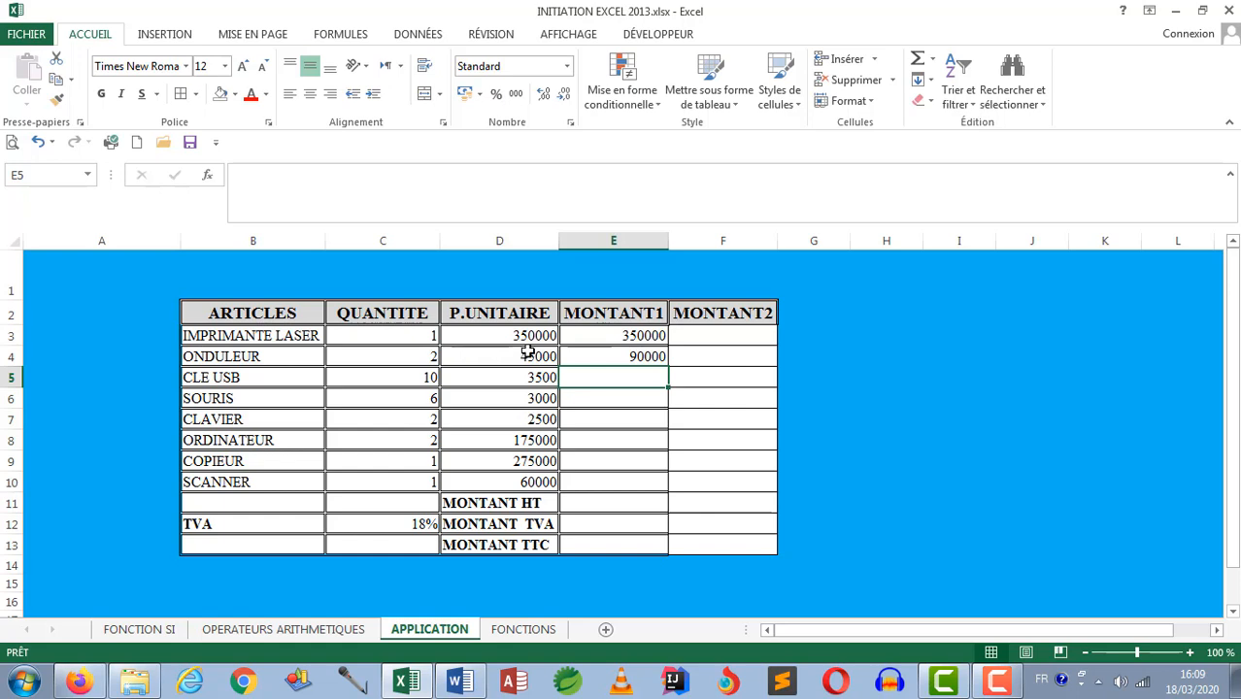
Step: Delete the MONTANT1 formulas from cells E4 and E3
click(627, 357)
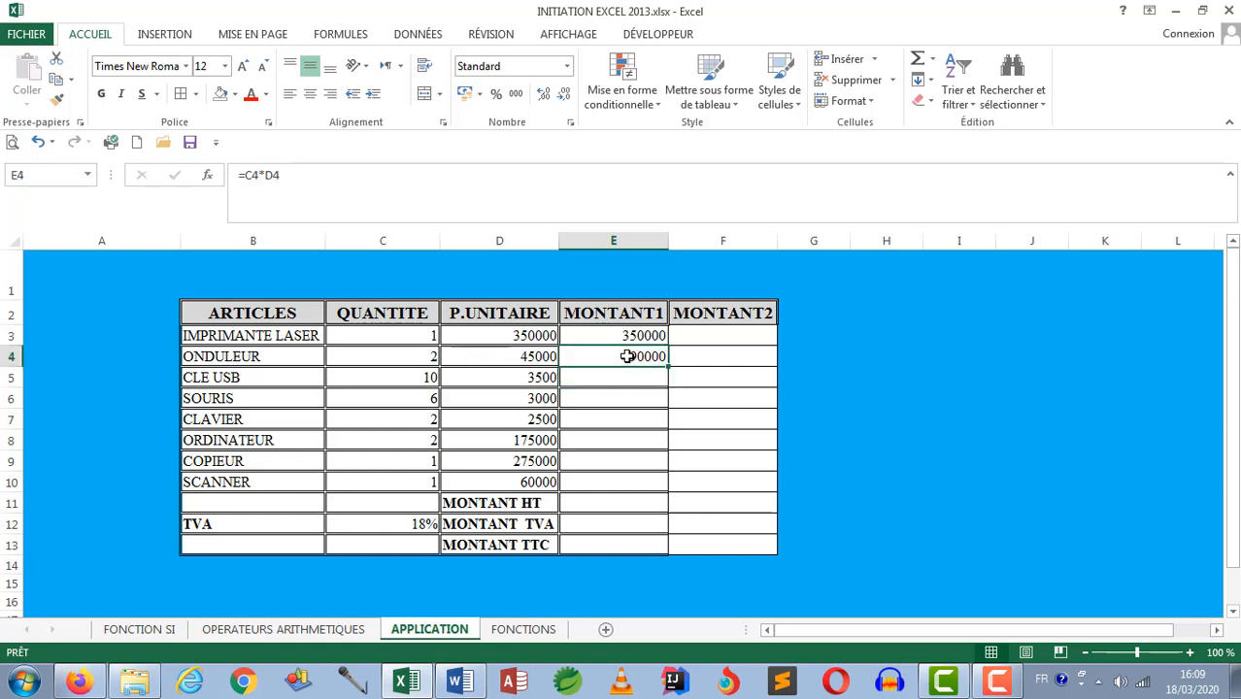
key(Delete)
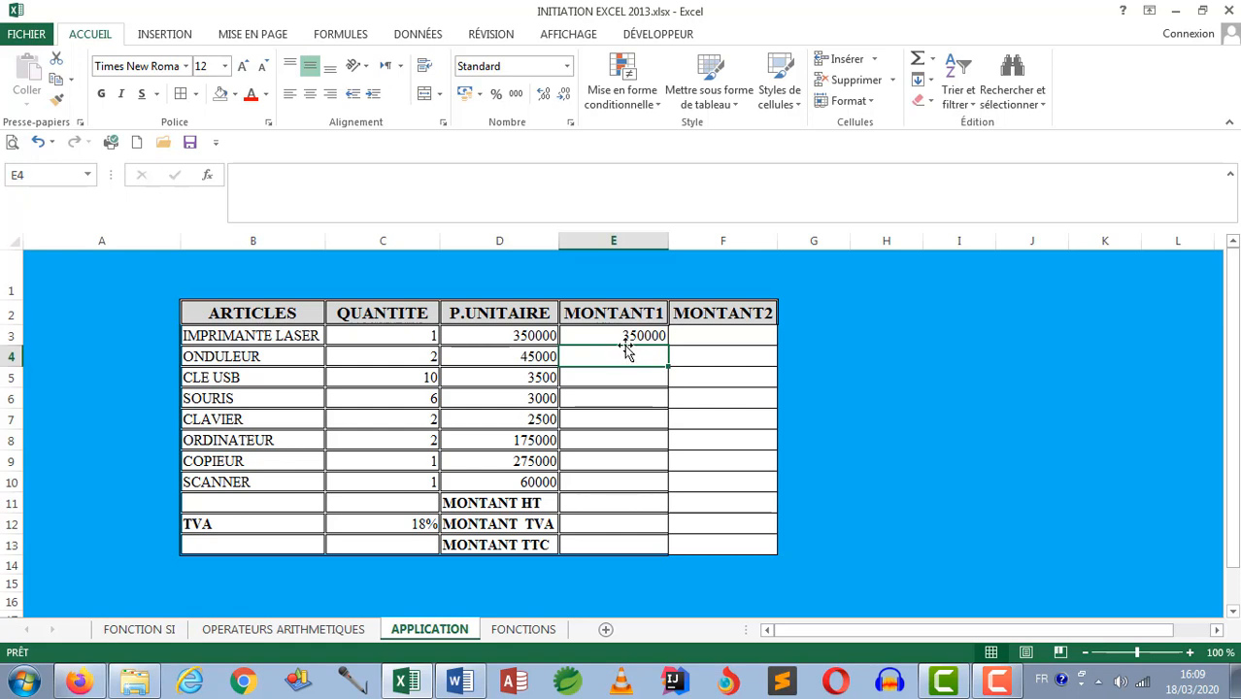
click(618, 335)
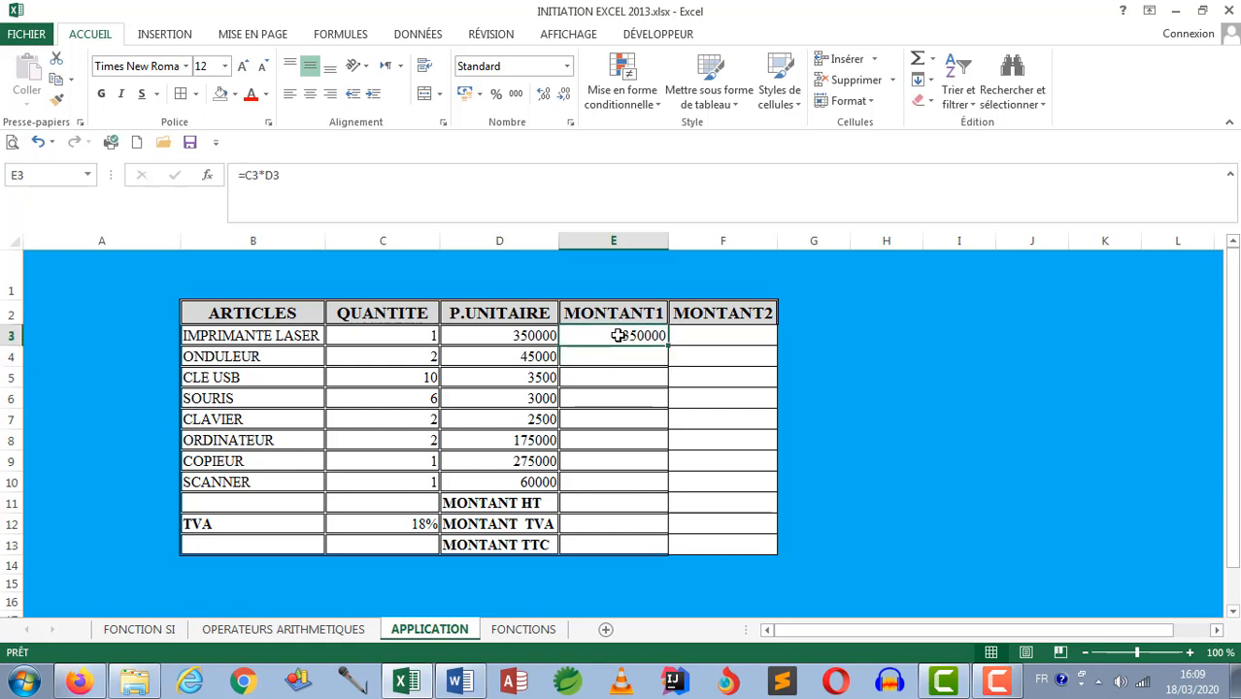
key(Delete)
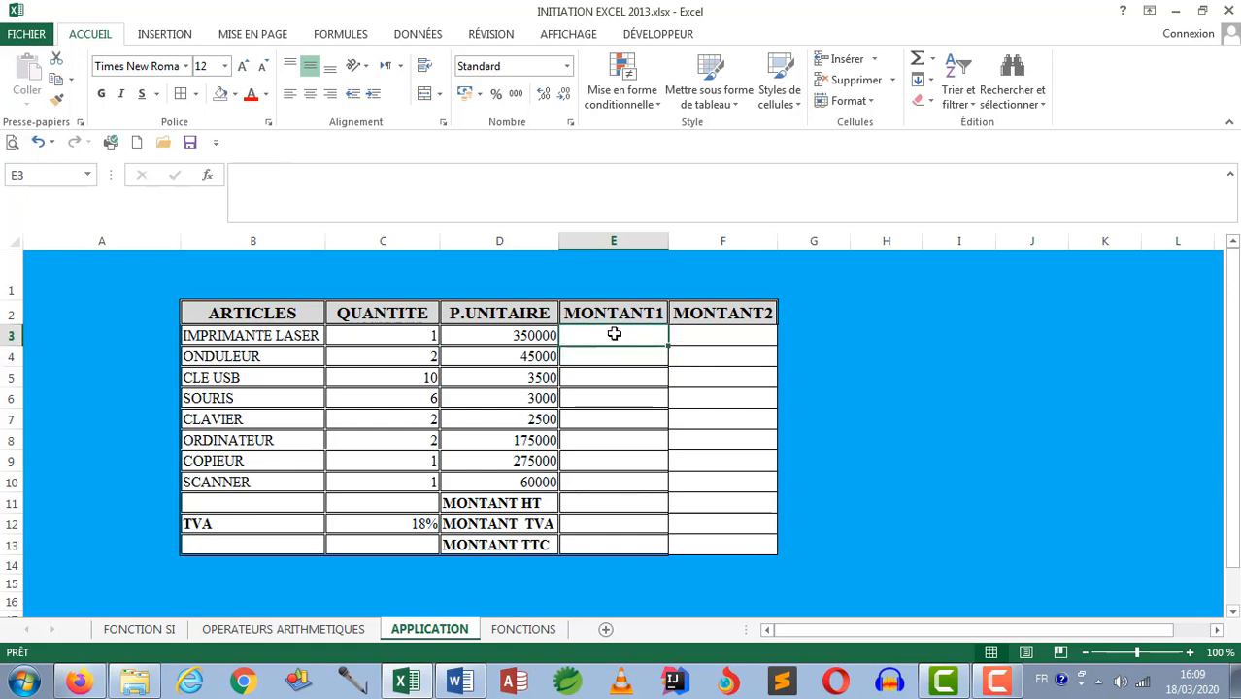
Step: Enter the formula =C3*D3 across the whole MONTANT1 range E3:E10 in a single entry
drag(613, 341, 611, 477)
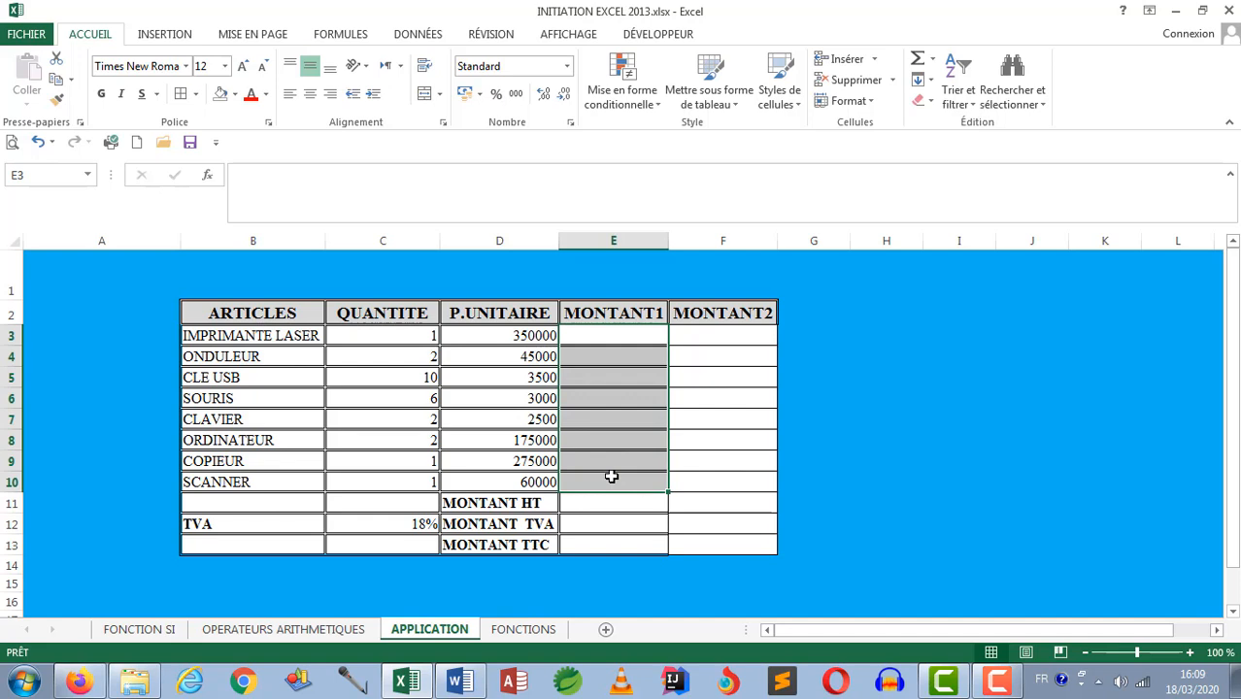
text(=)
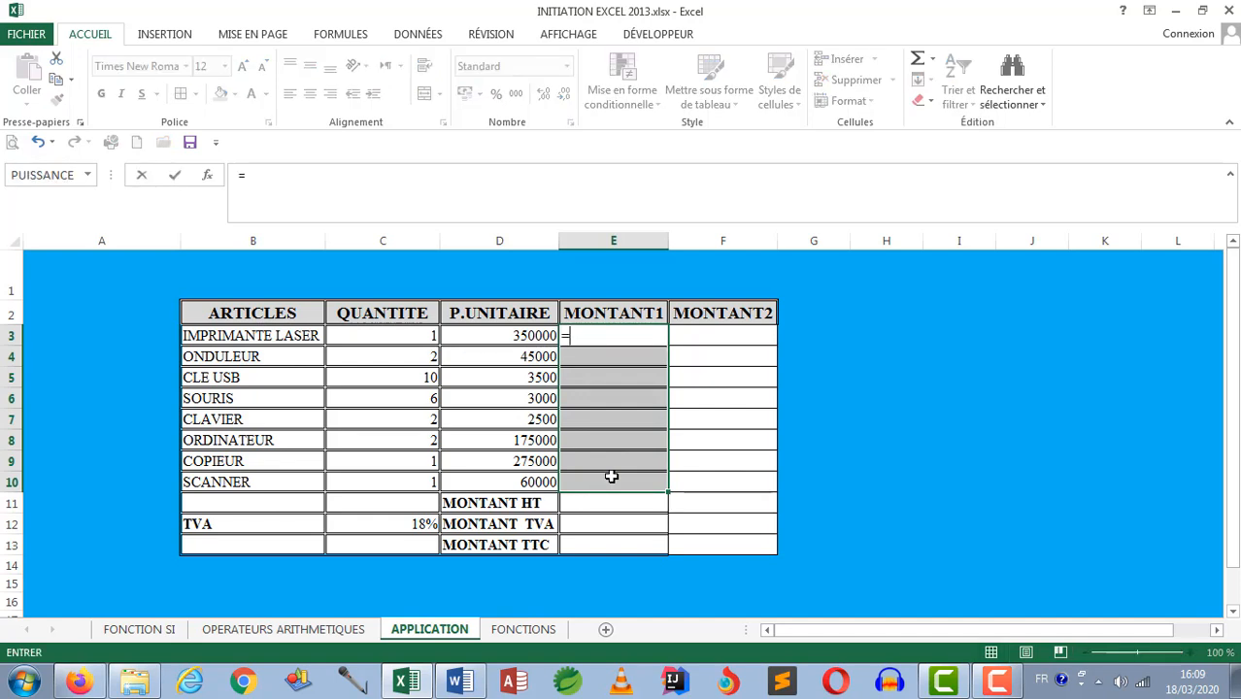
click(396, 335)
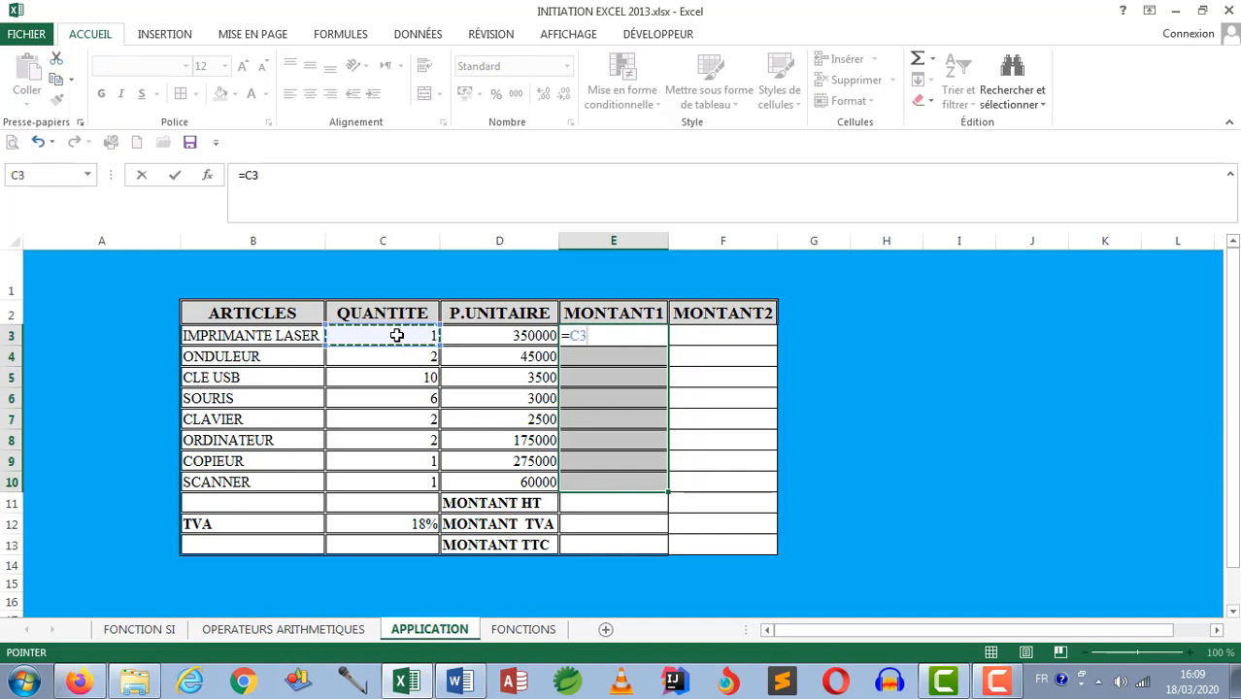
text(*)
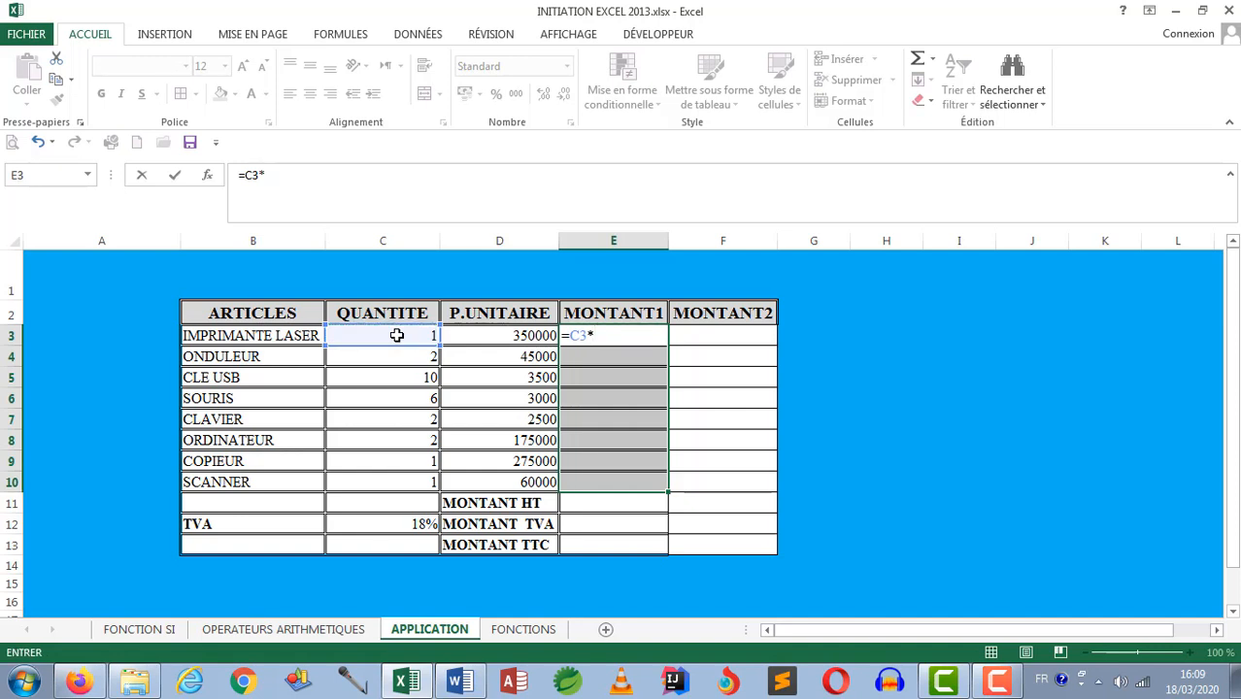
click(464, 336)
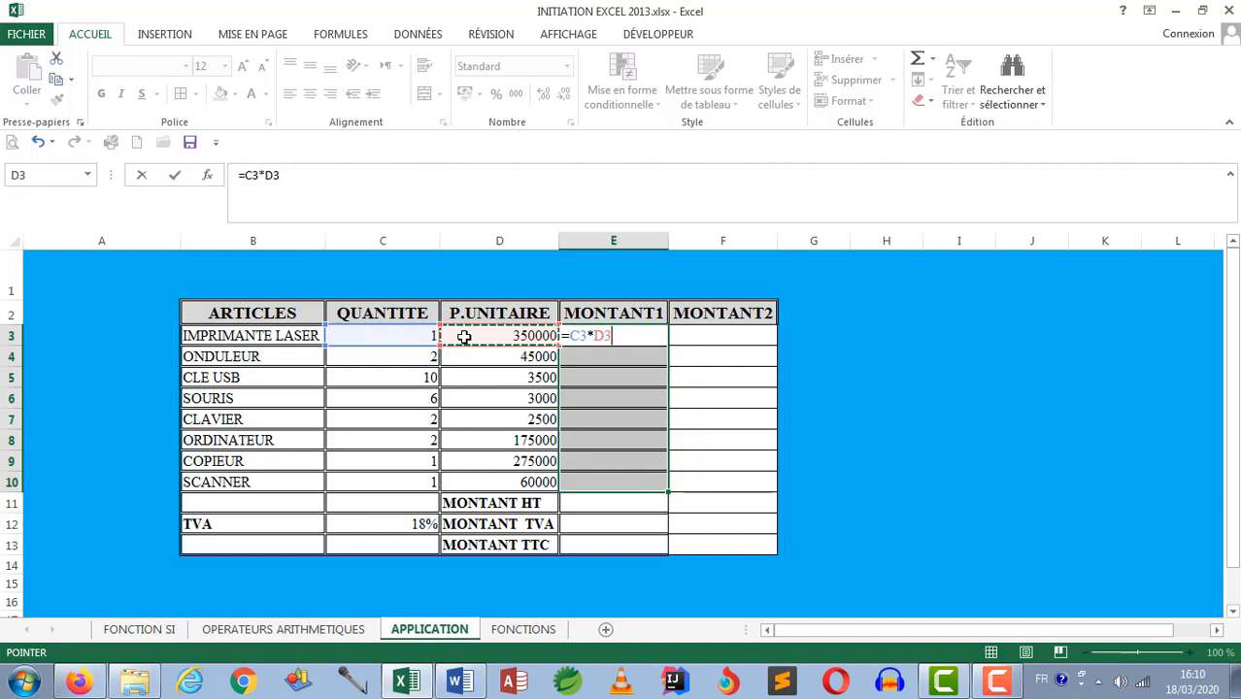
key(ctrl+Return)
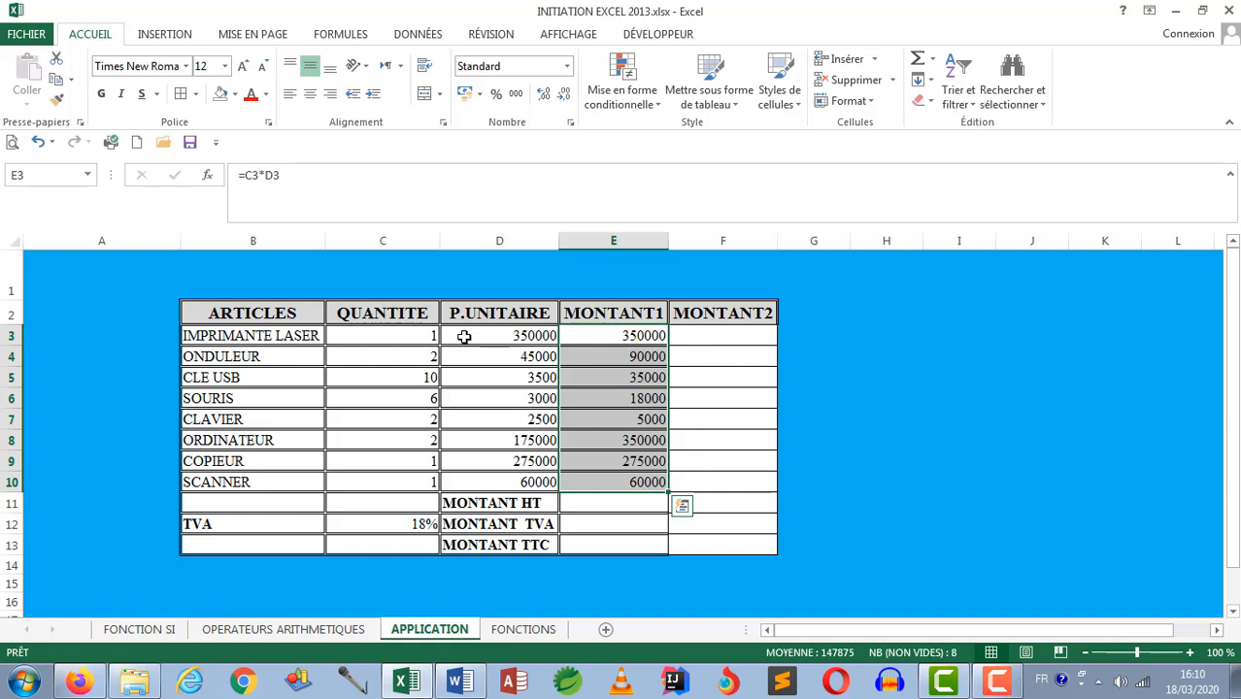
Step: Clear the MONTANT1 formulas from E4:E10 and check the remaining formula in E3
drag(610, 357, 630, 472)
key(Delete)
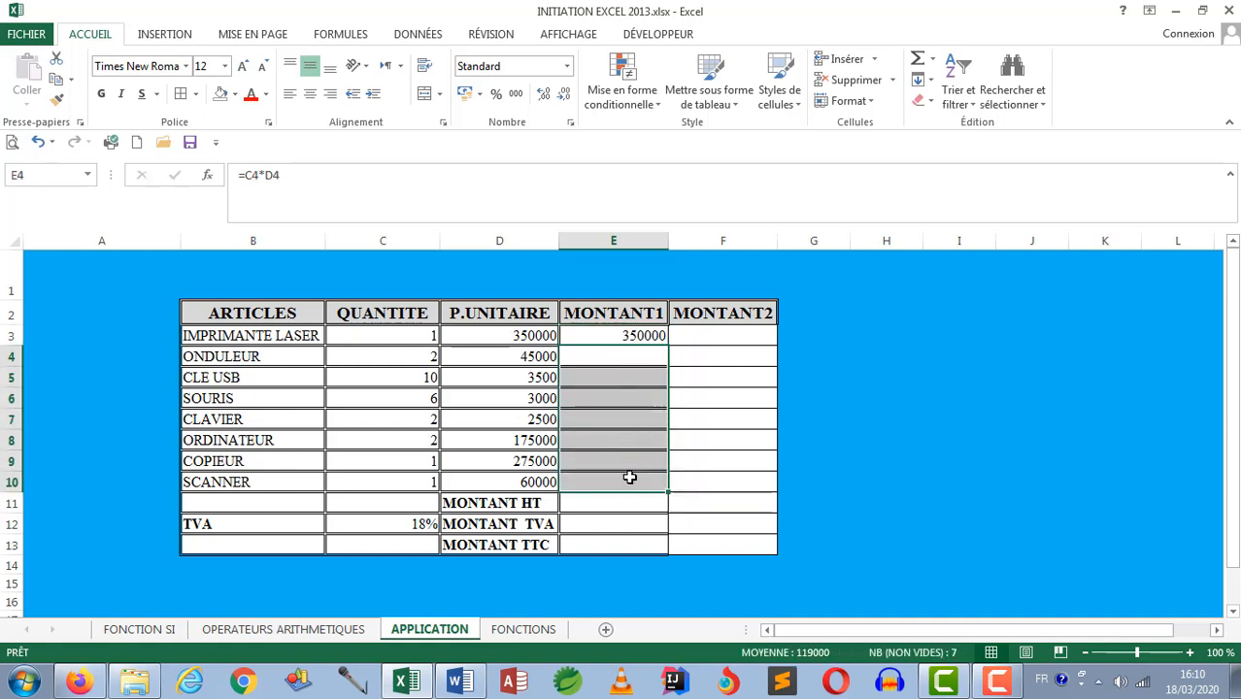
double_click(630, 334)
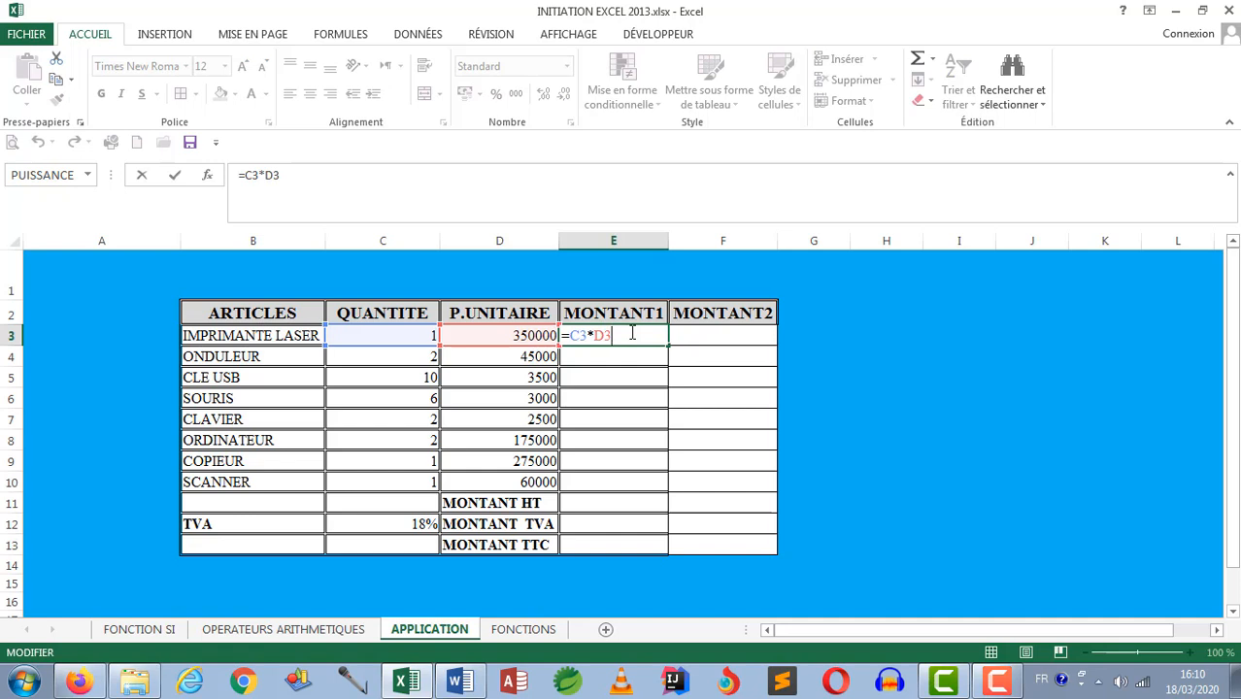
key(Return)
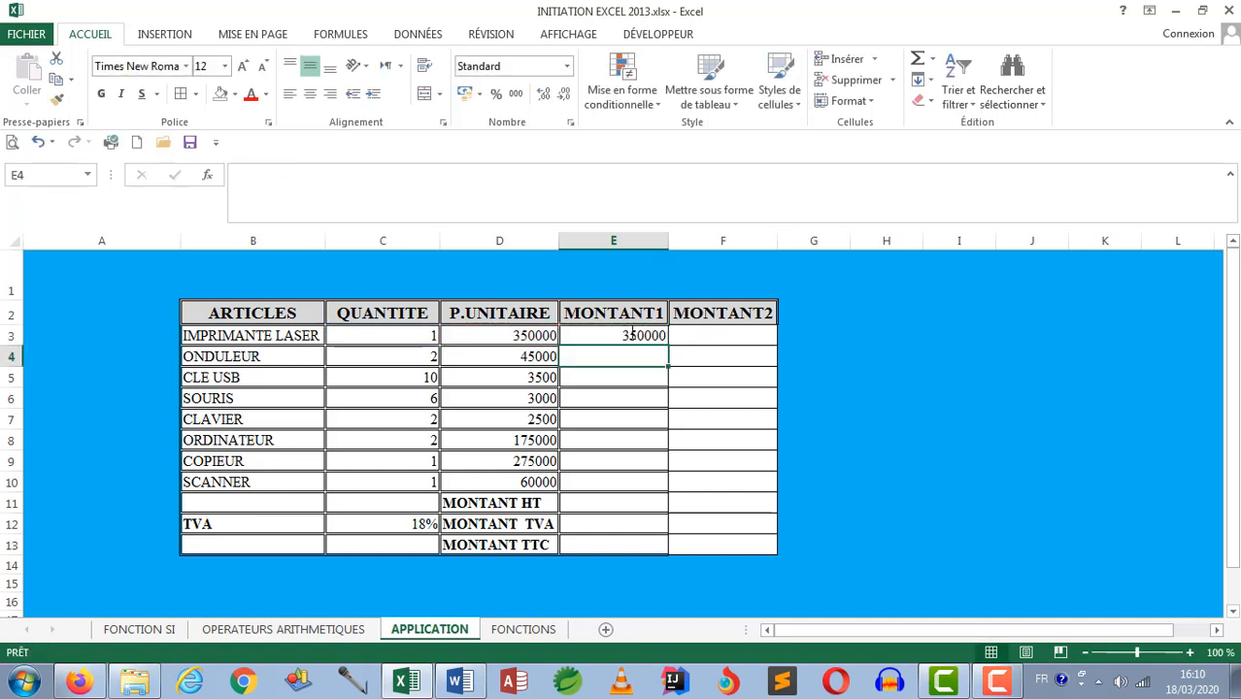
Step: Copy the E3 formula down through E10 with the fill handle
click(633, 333)
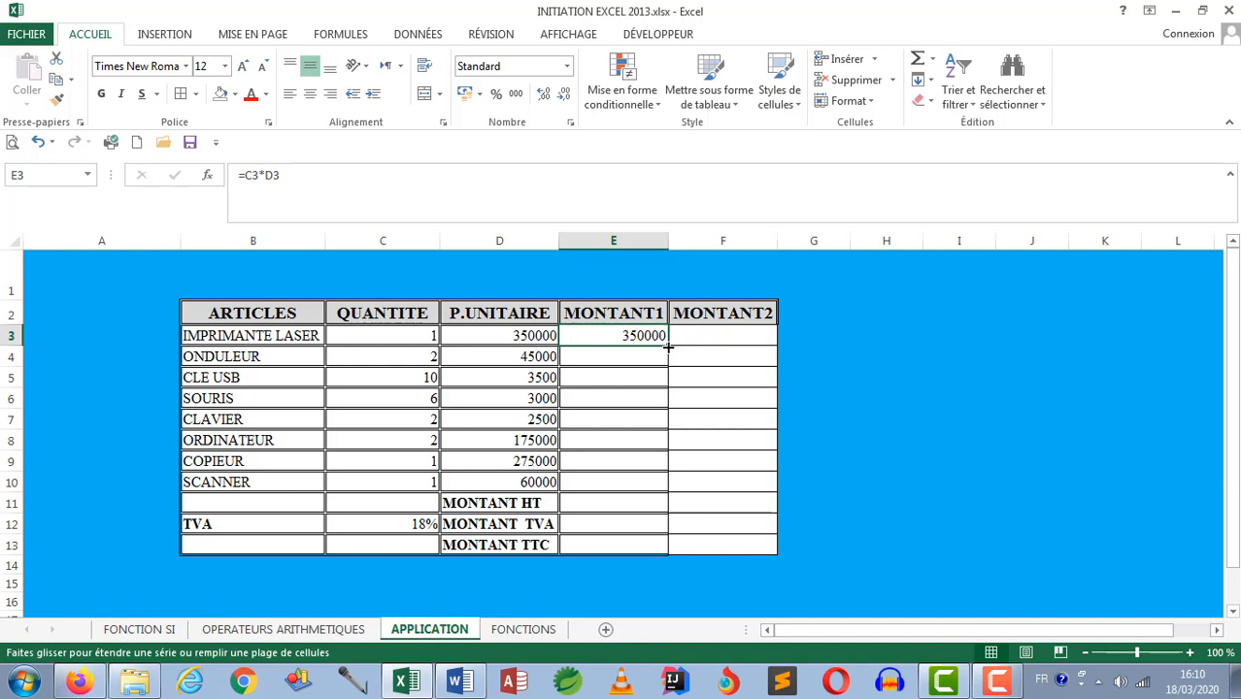
drag(669, 347, 663, 490)
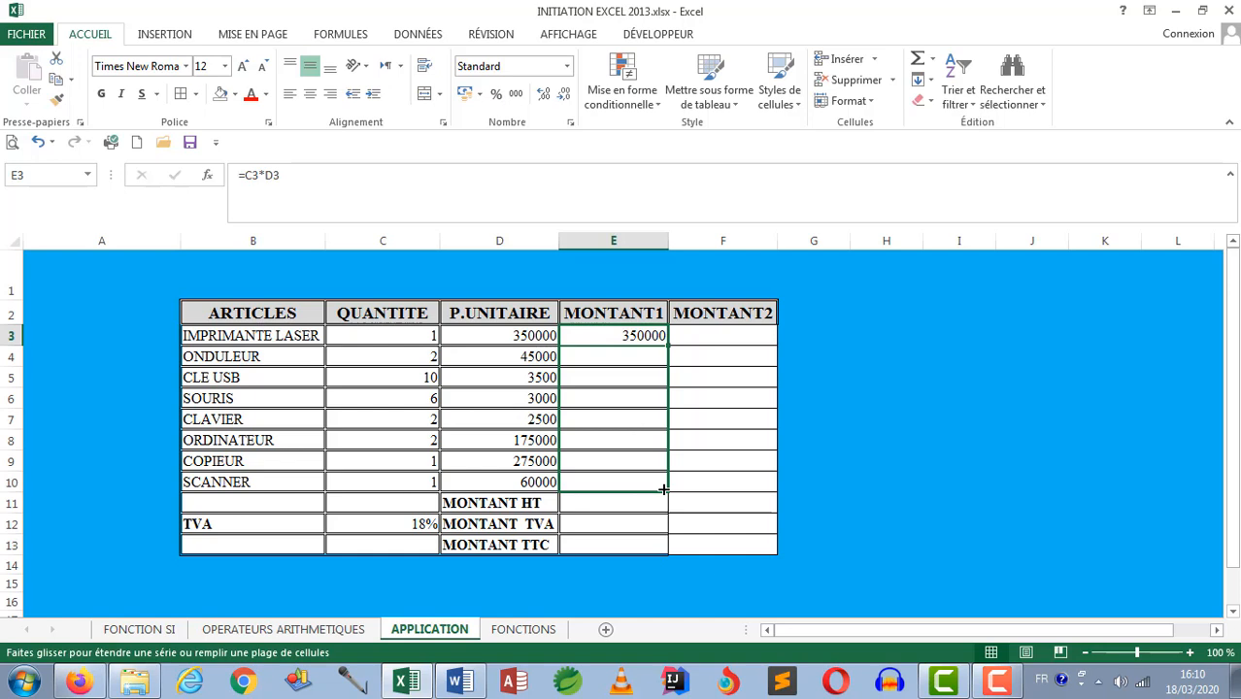
drag(664, 489, 663, 490)
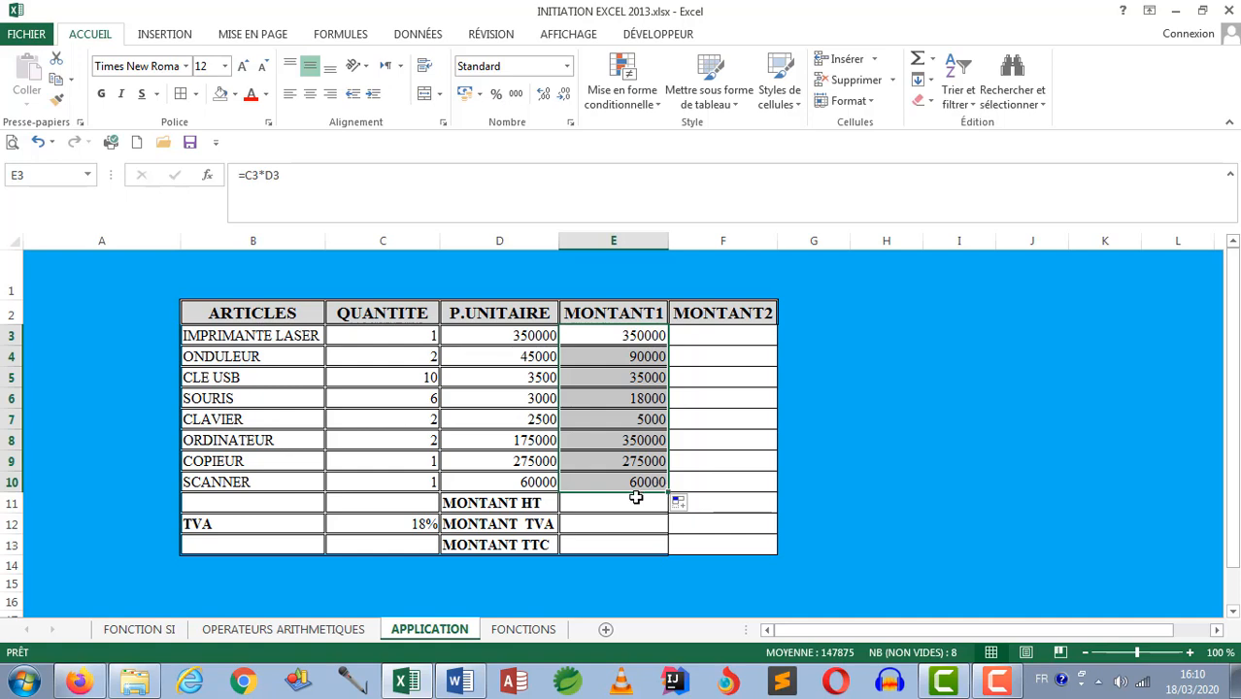
Step: Enter the MONTANT HT formula =E3+E4+E5+E6+E7+E8+E9+E10 in cell E11, adding the MONTANT1 cells one by one
click(621, 502)
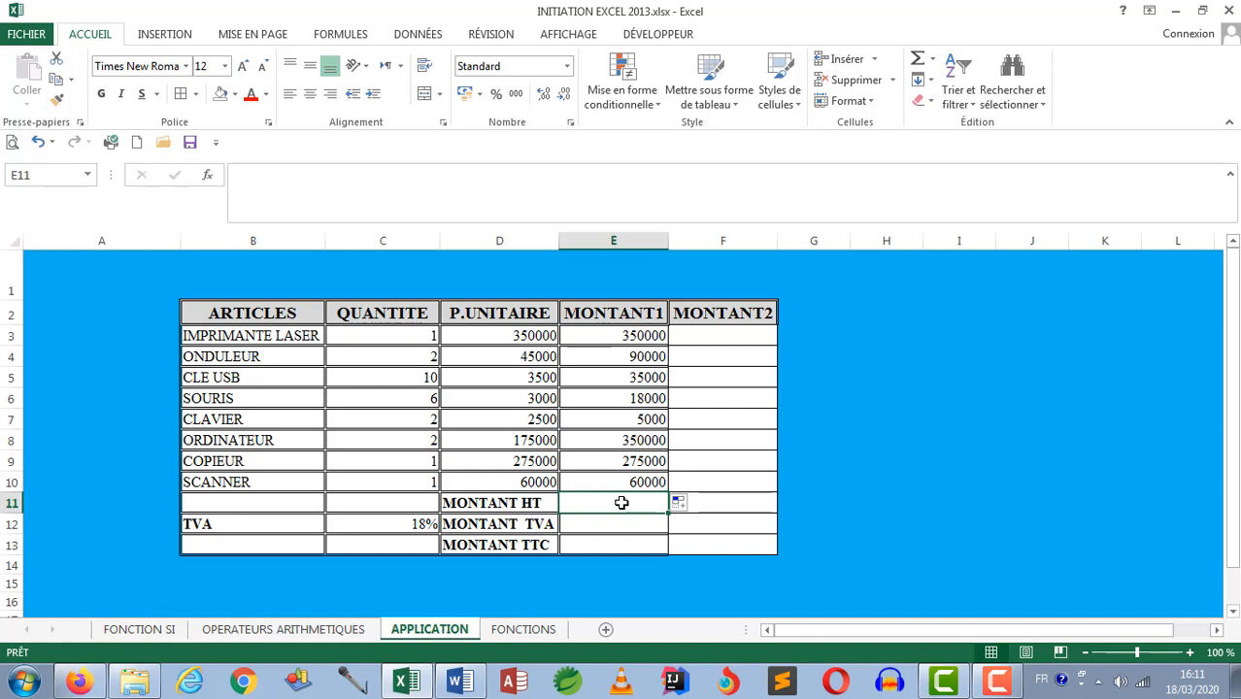
text(=)
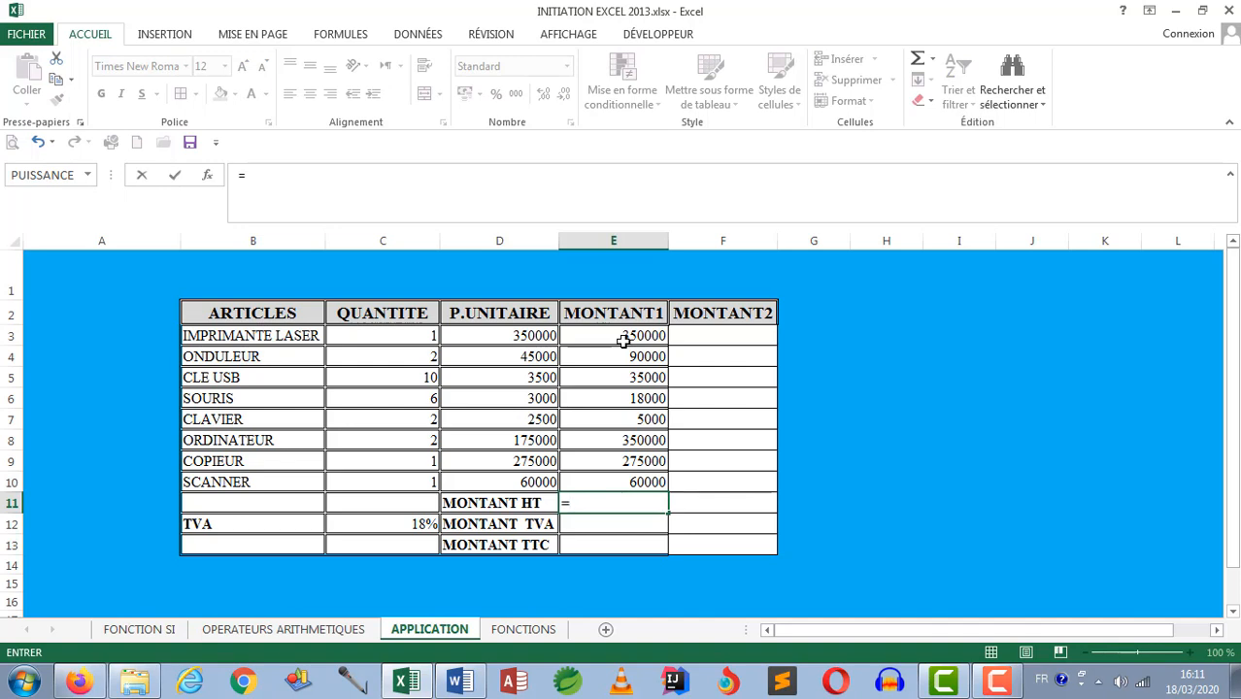
click(623, 340)
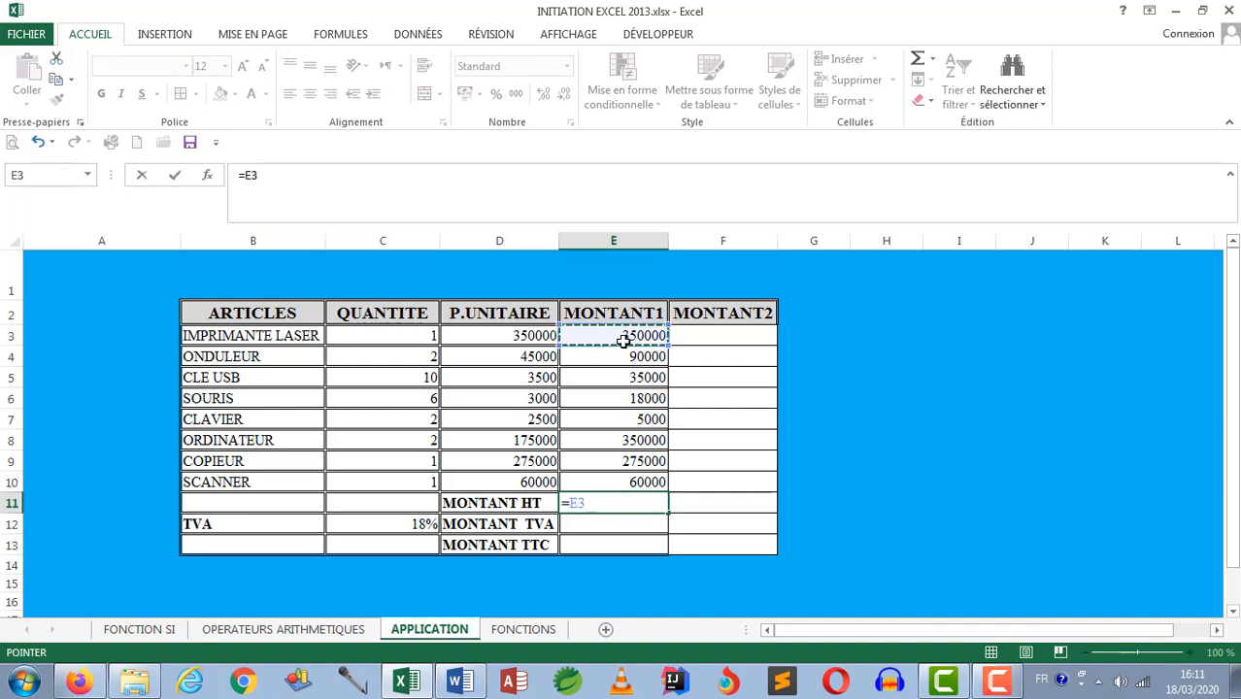
text(+)
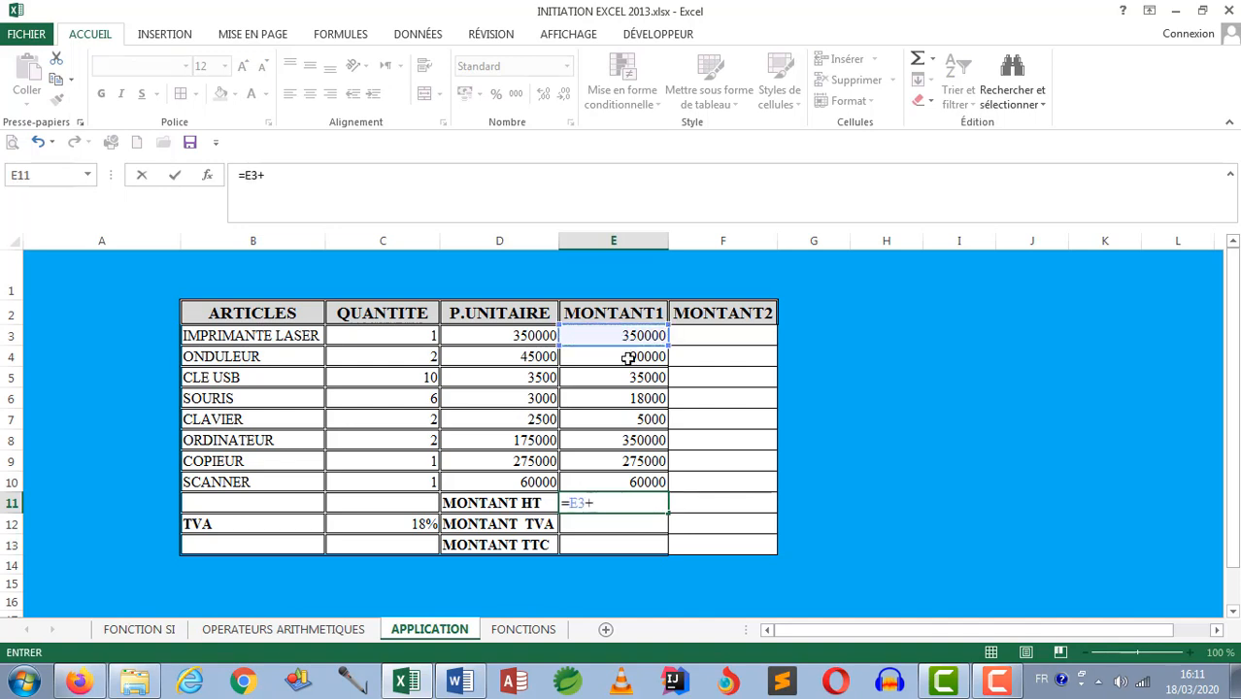
click(627, 356)
text(+)
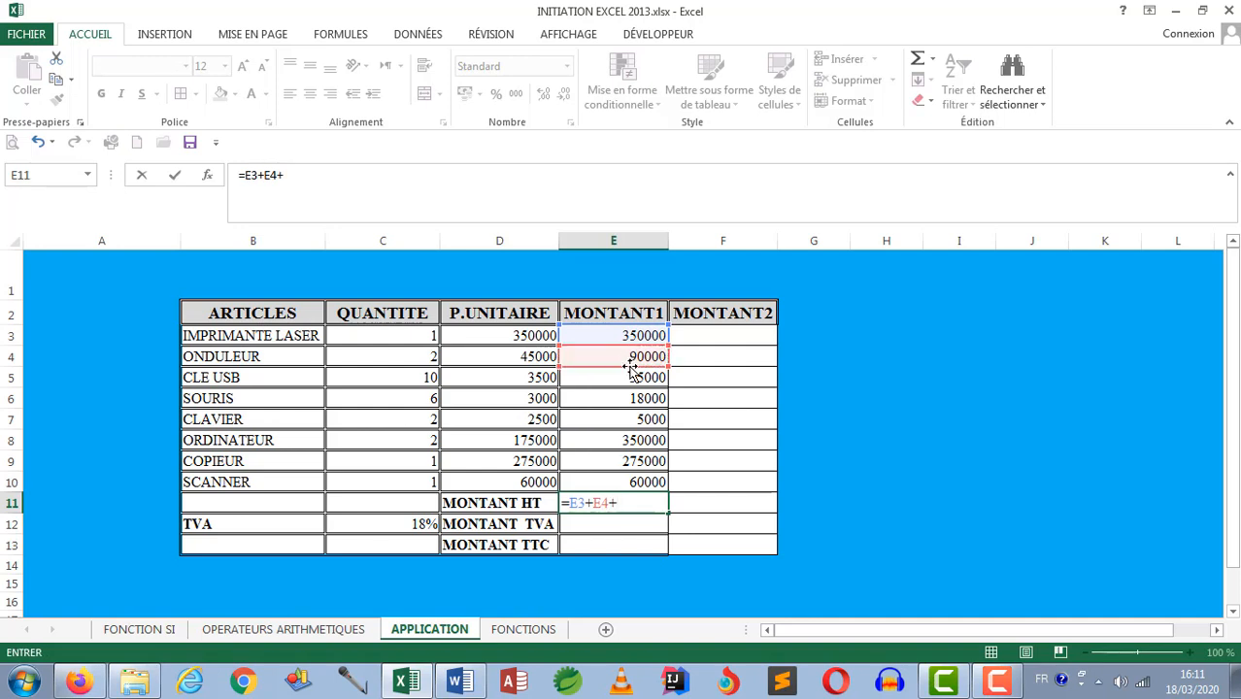
click(633, 377)
text(+)
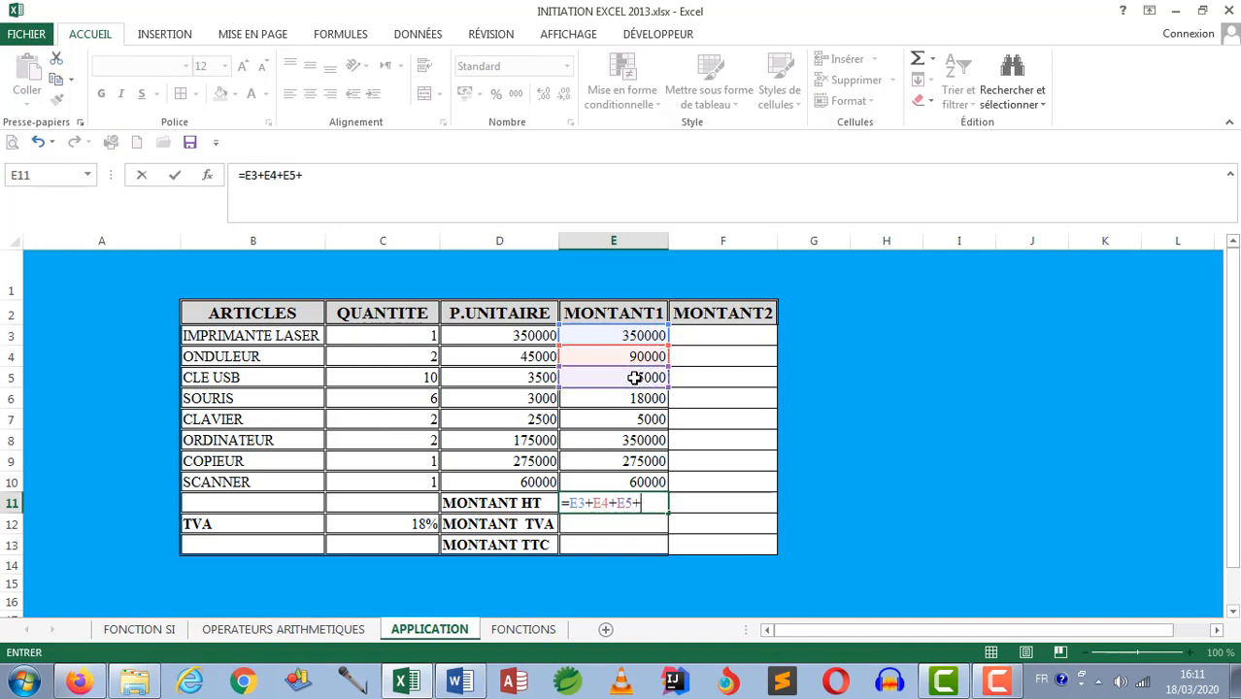
click(636, 398)
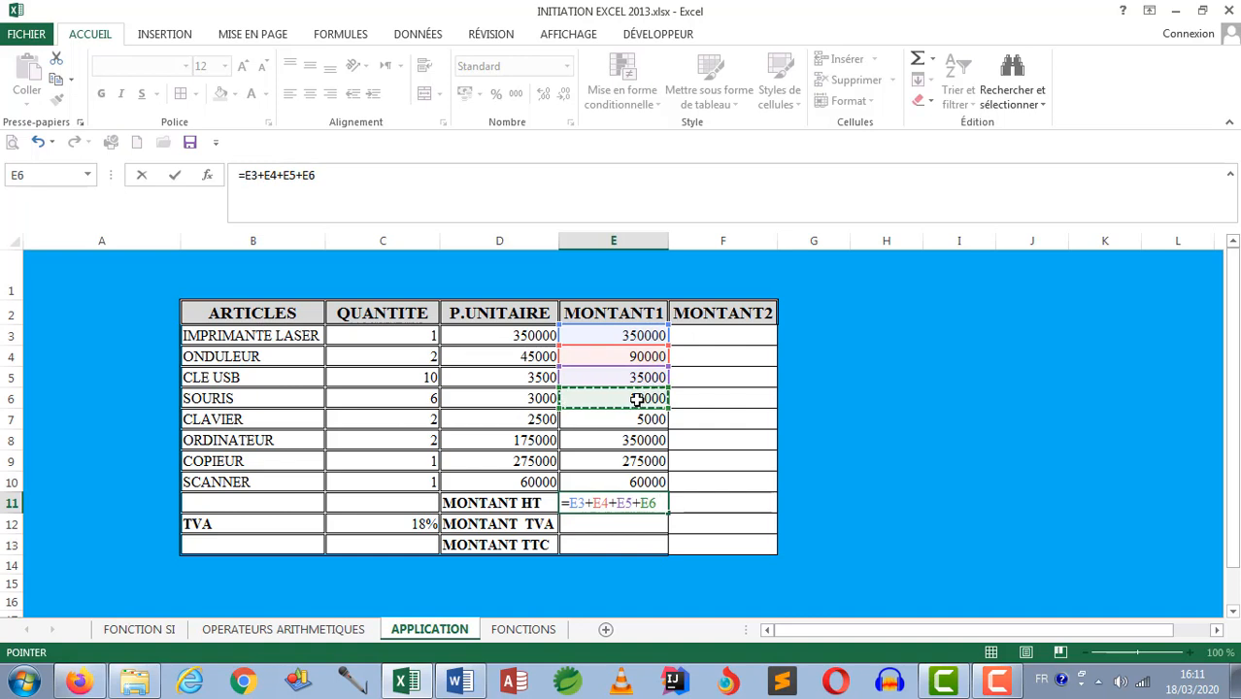
text(+)
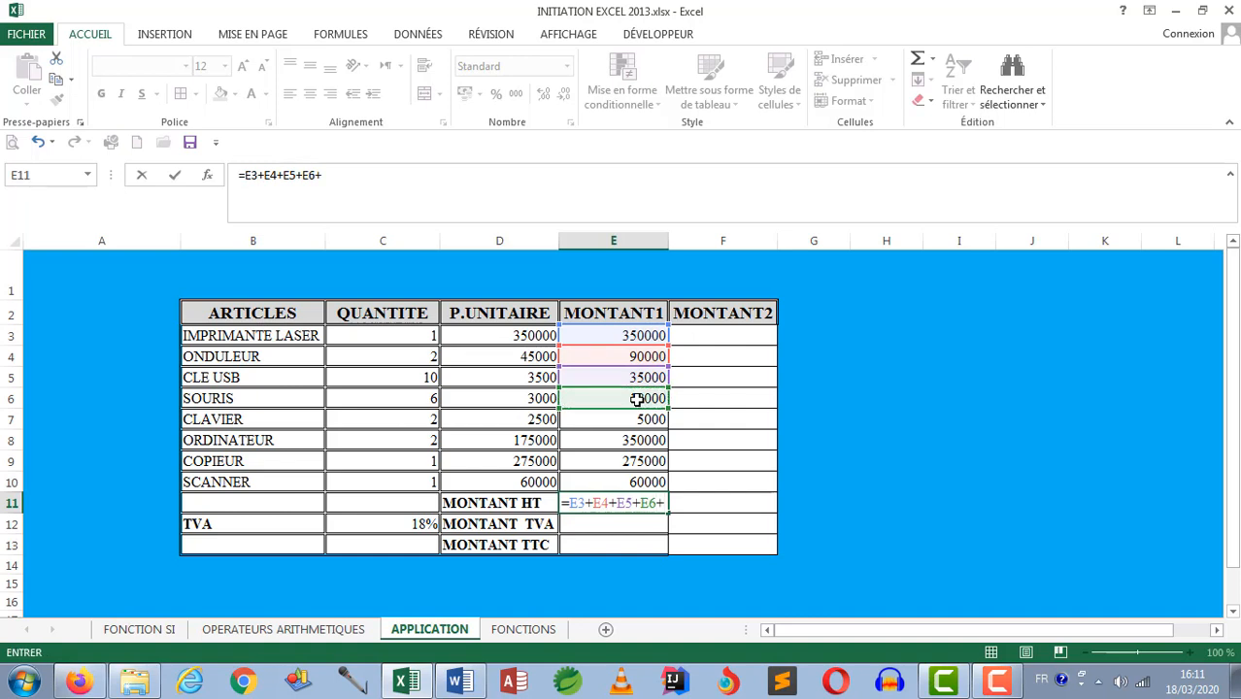
click(643, 418)
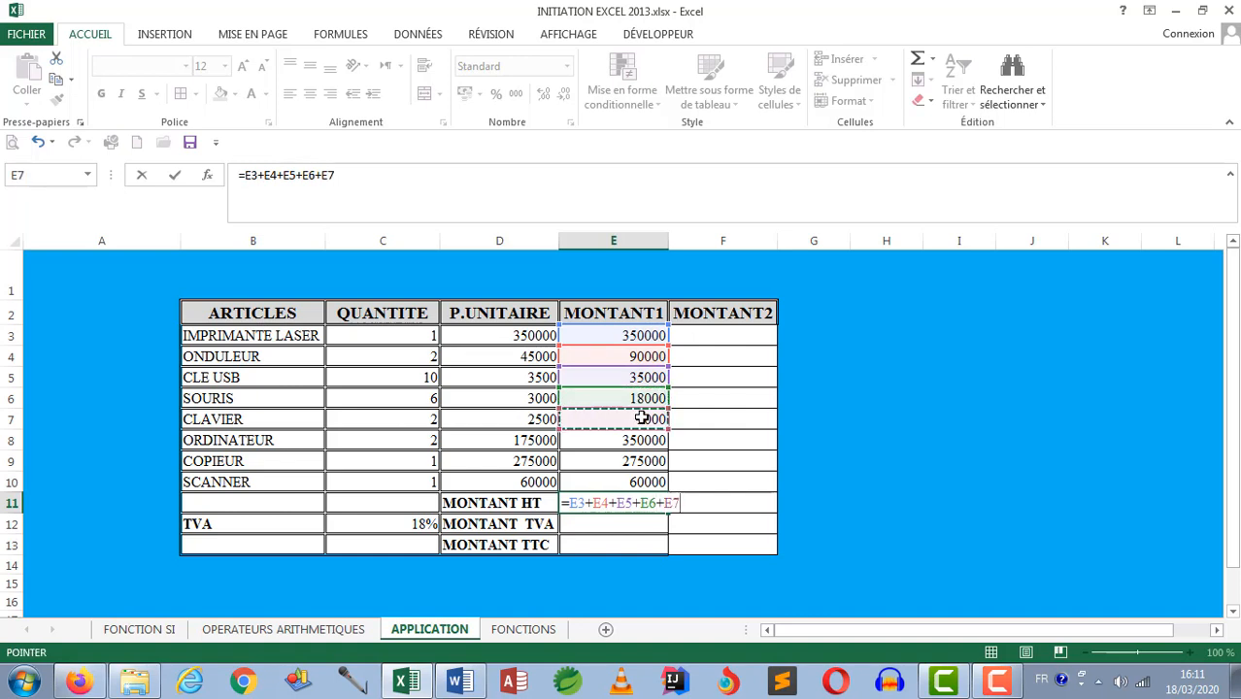
text(+)
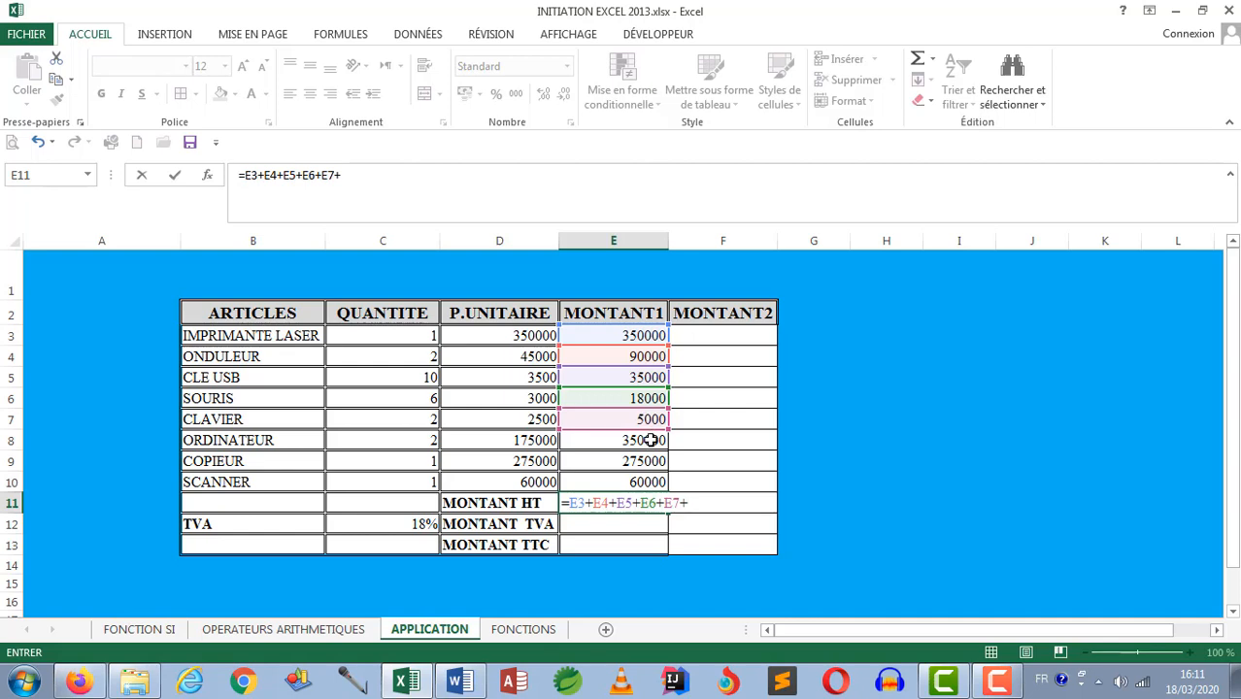
click(650, 440)
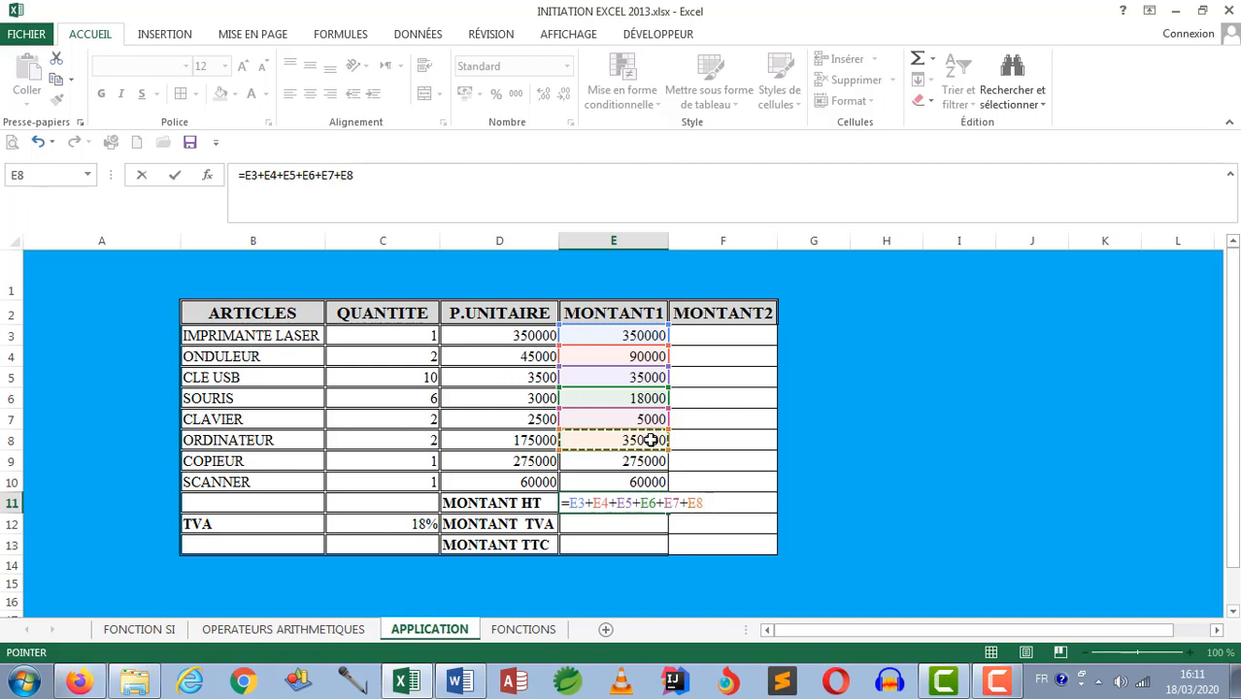
text(+)
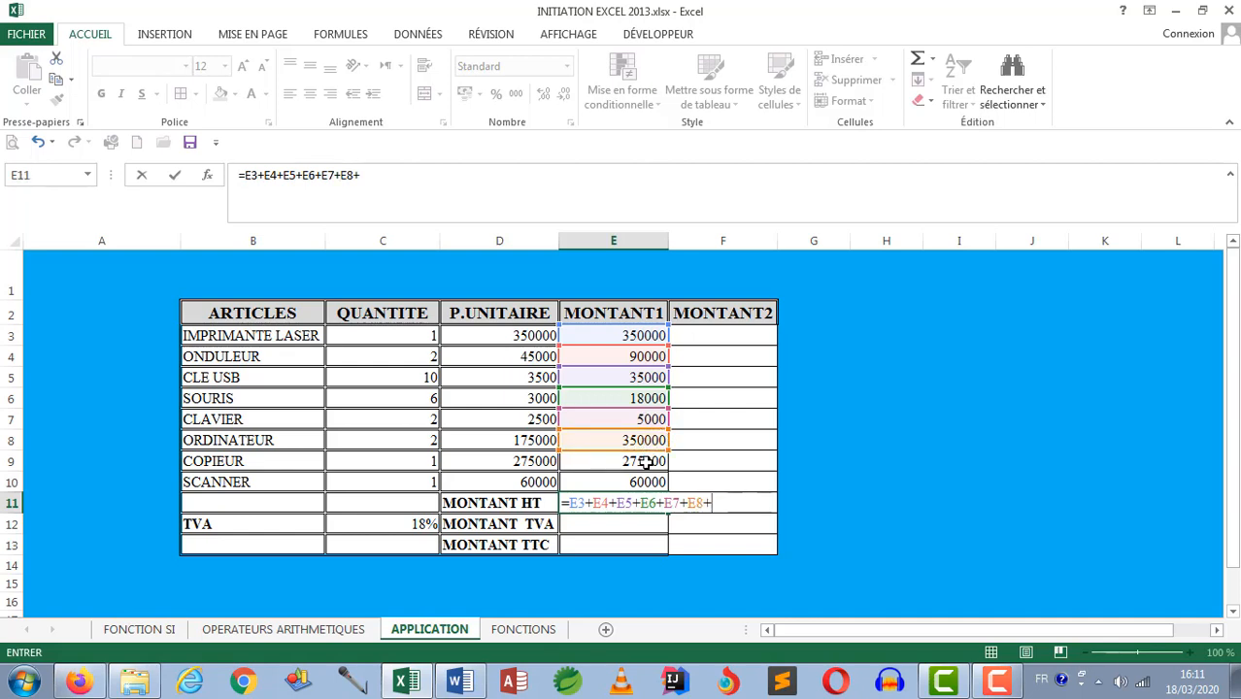
click(646, 463)
text(+)
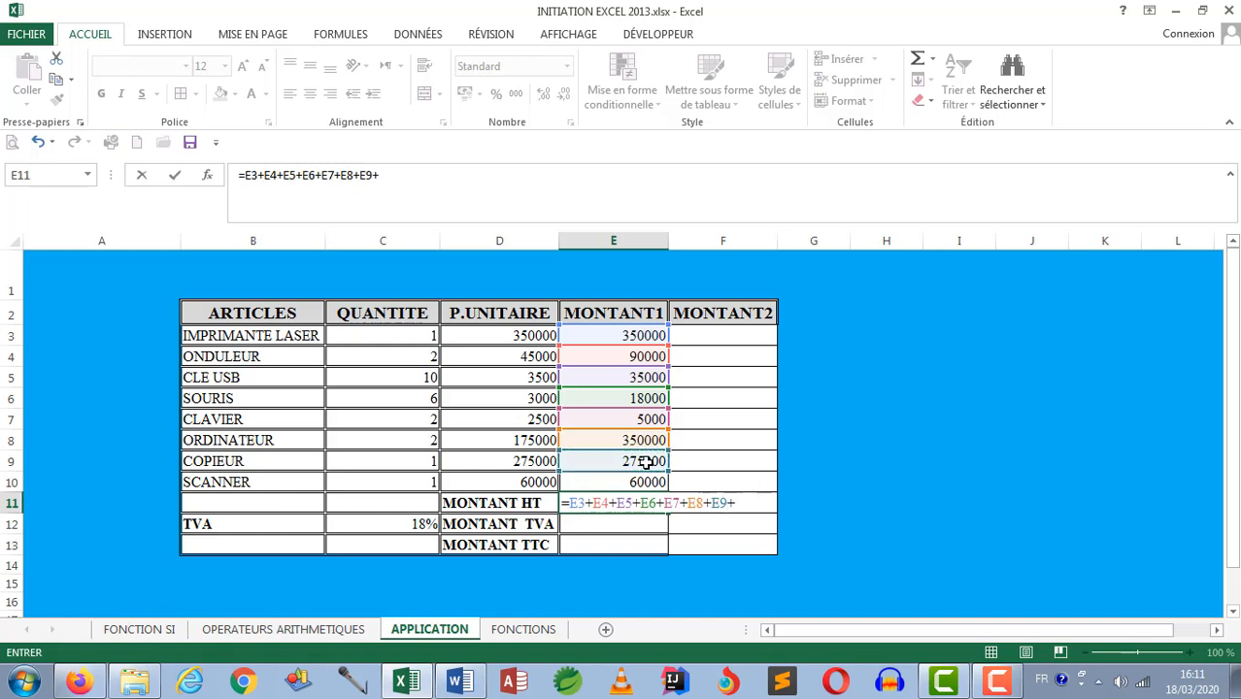
click(649, 478)
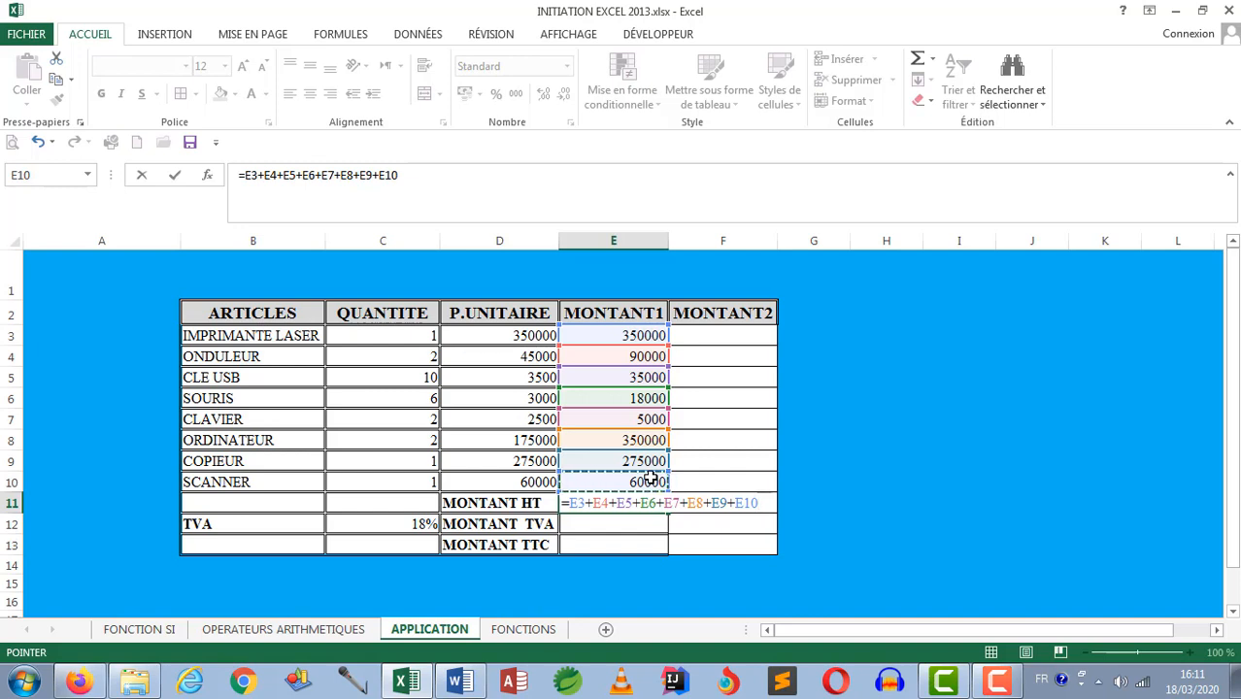
key(Return)
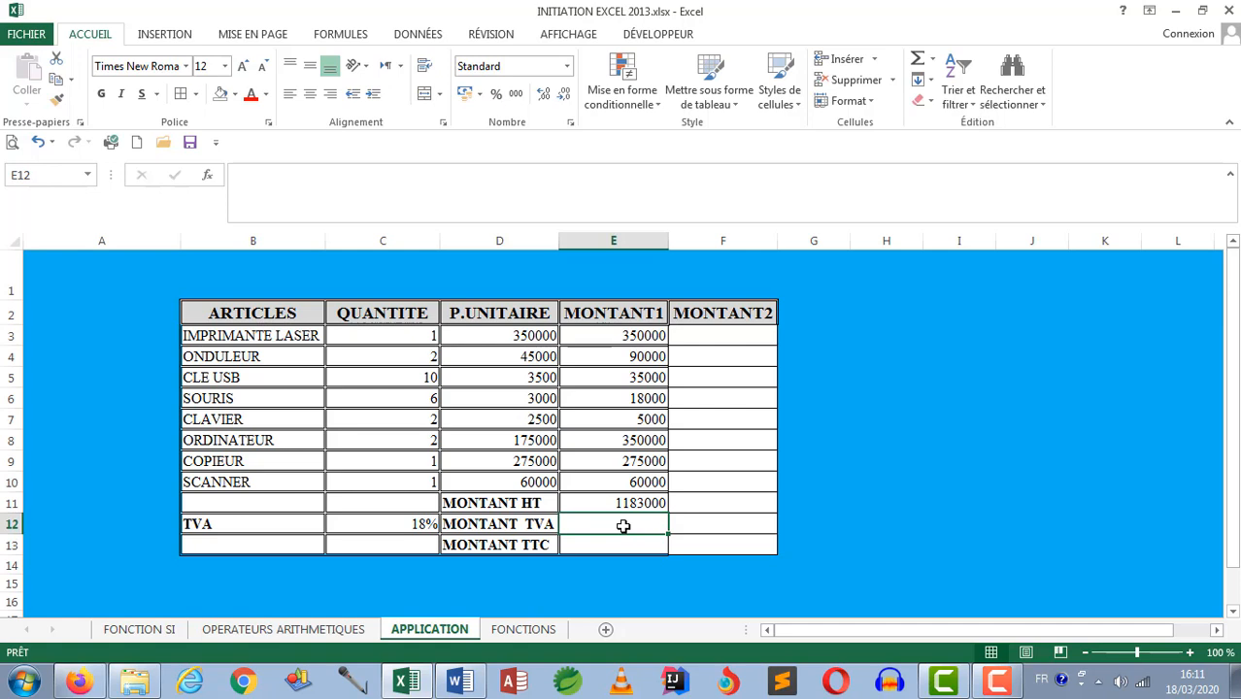
Step: Enter the MONTANT TVA formula =E11*C12 in cell E12, multiplying the MONTANT HT by the TVA rate
text(=)
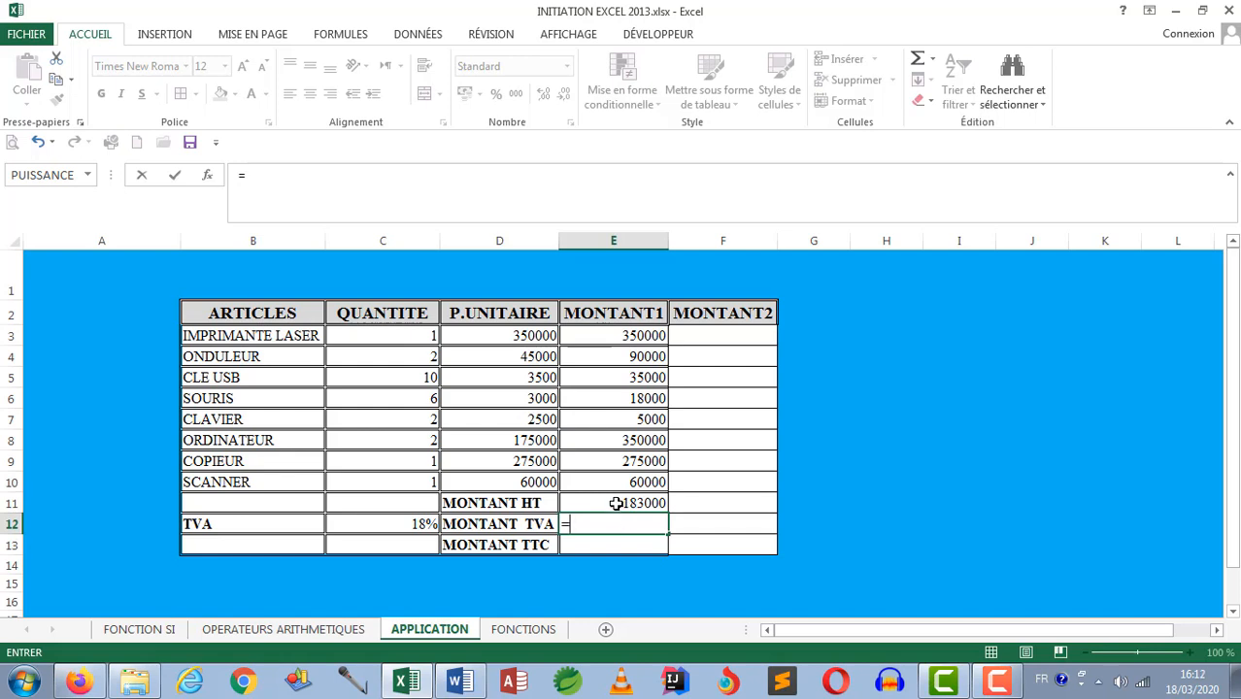
click(616, 503)
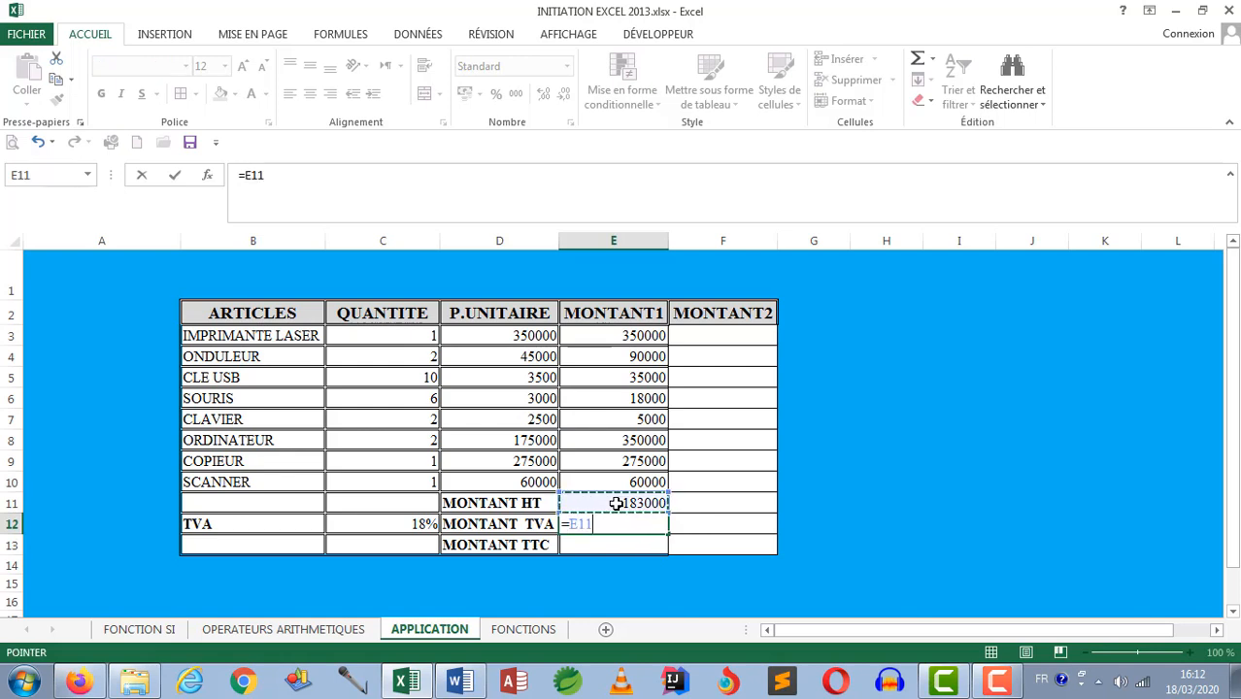
text(*)
click(422, 523)
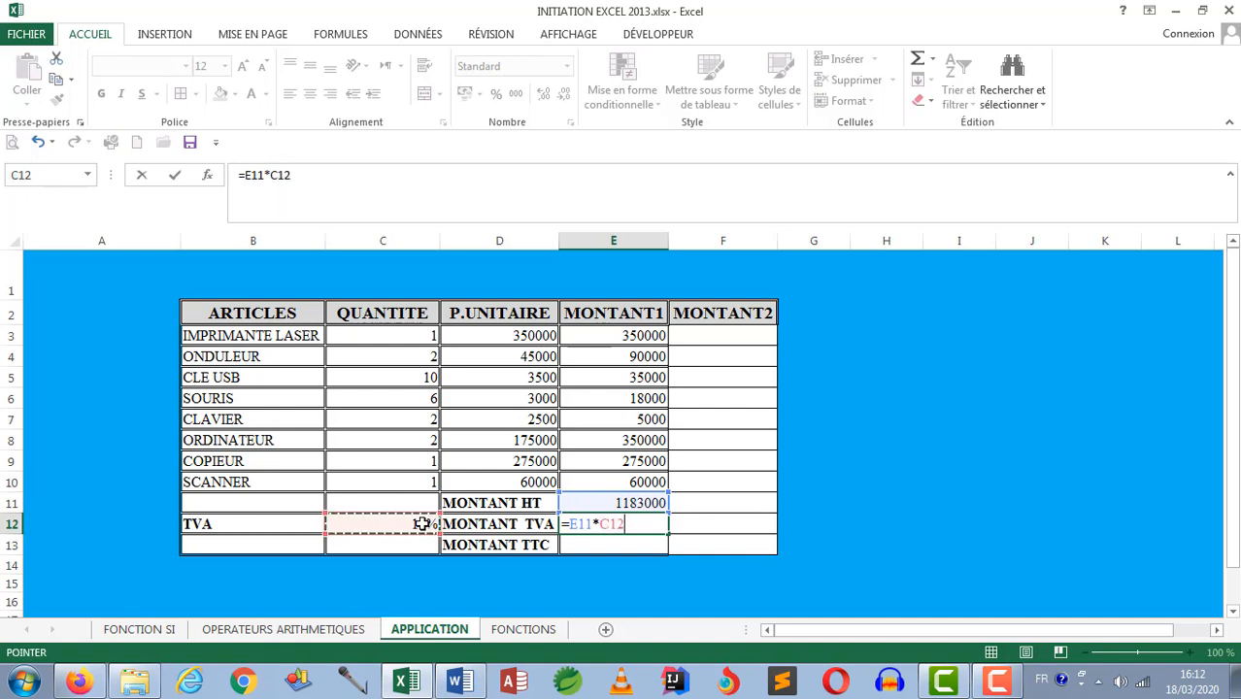
key(Return)
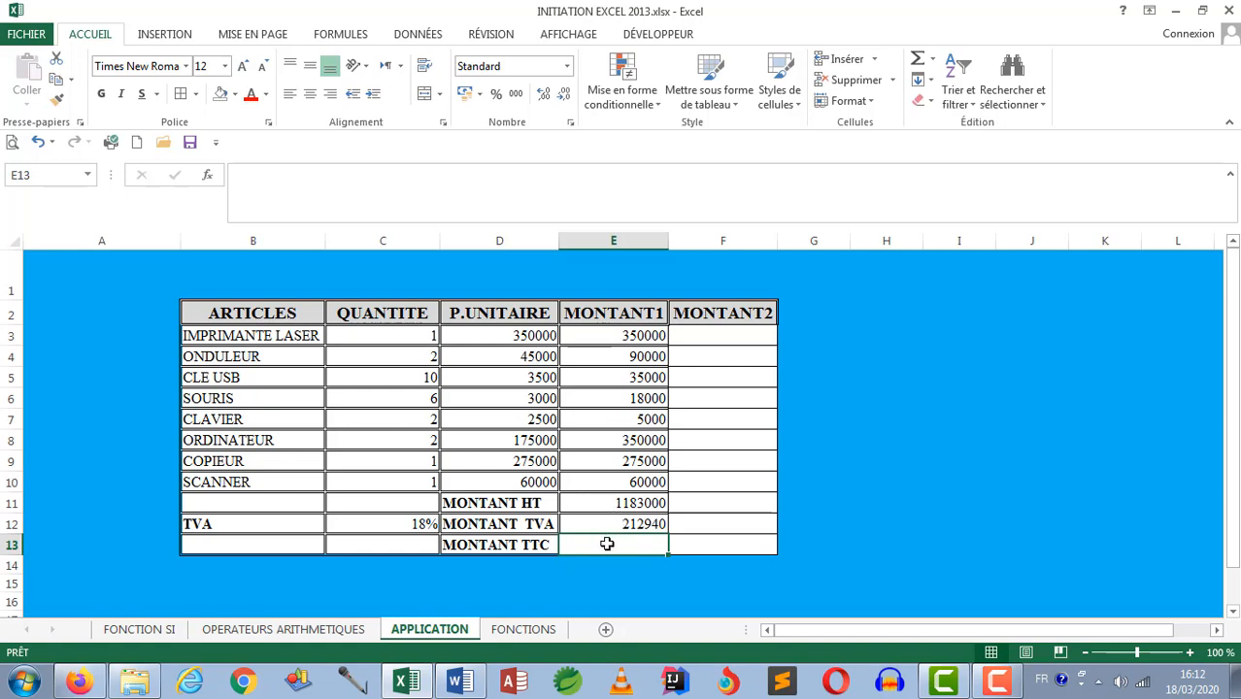
Step: Enter the MONTANT TTC formula =E11+E12 in cell E13 and check it in the cell
text(=)
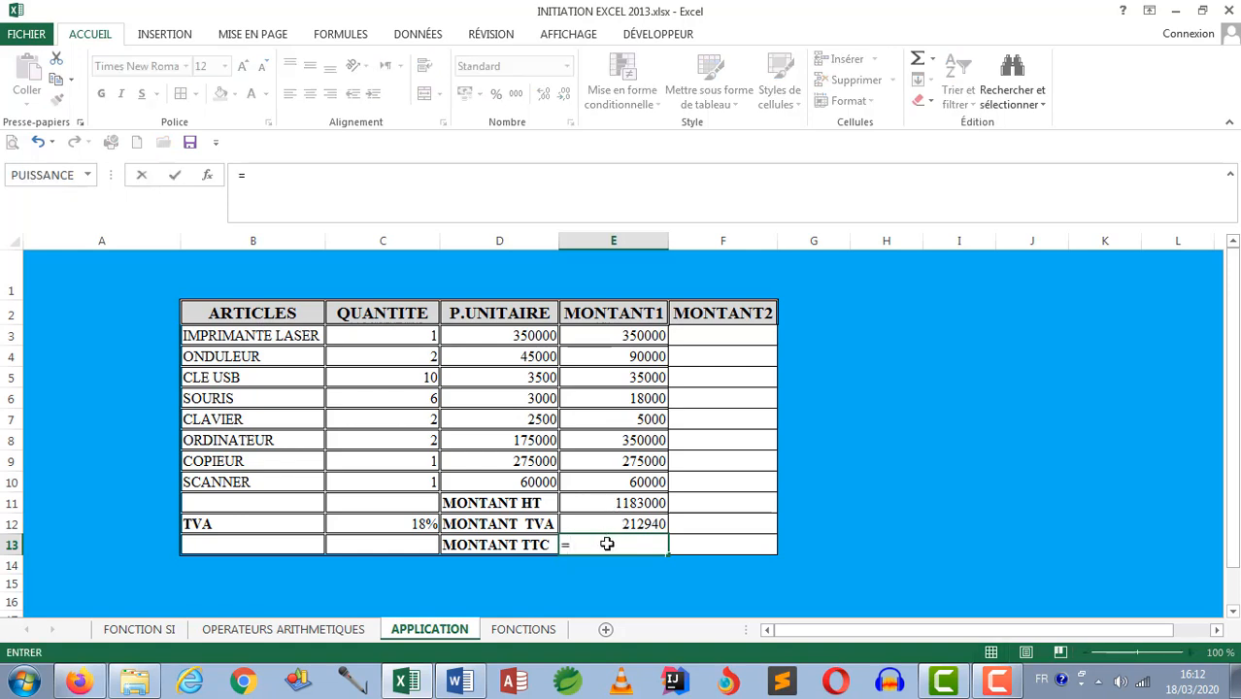
click(617, 503)
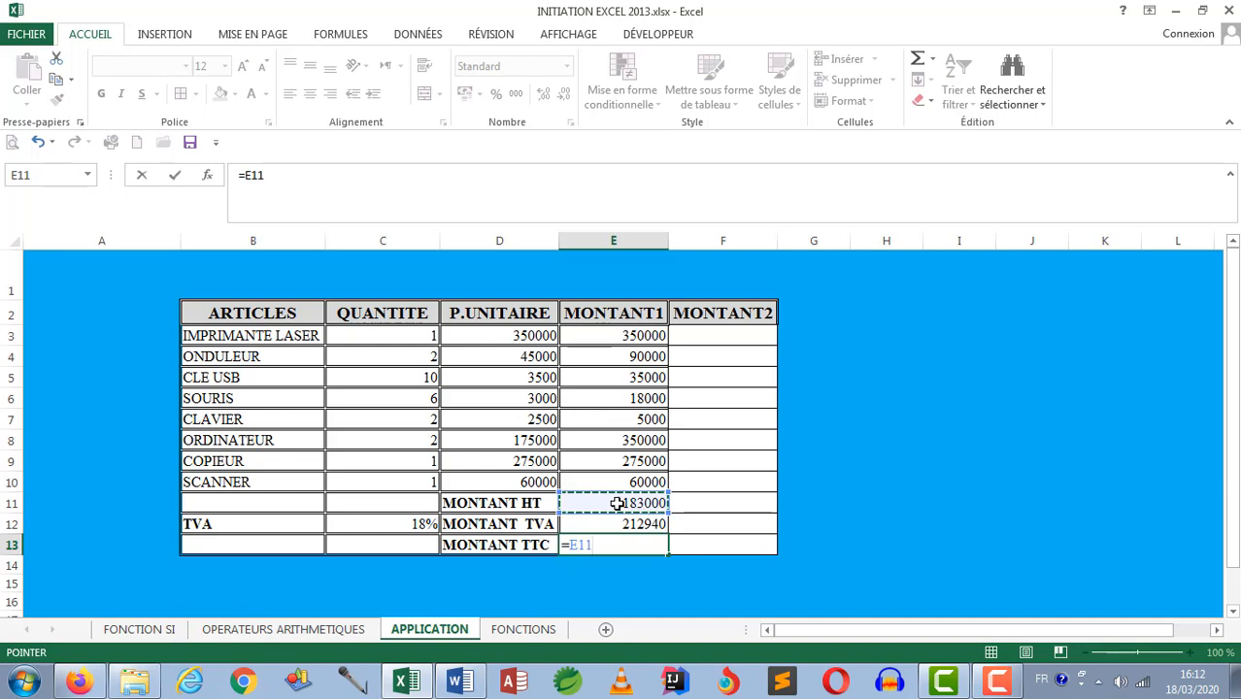
text(+)
click(625, 523)
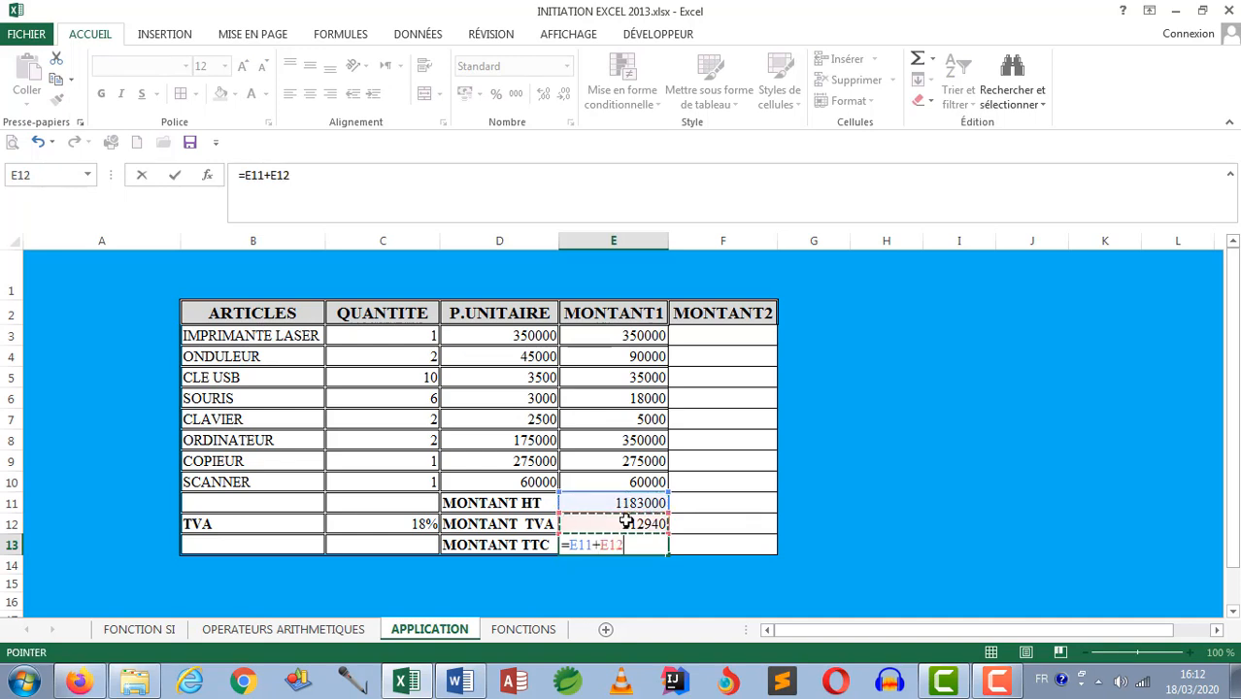
key(Return)
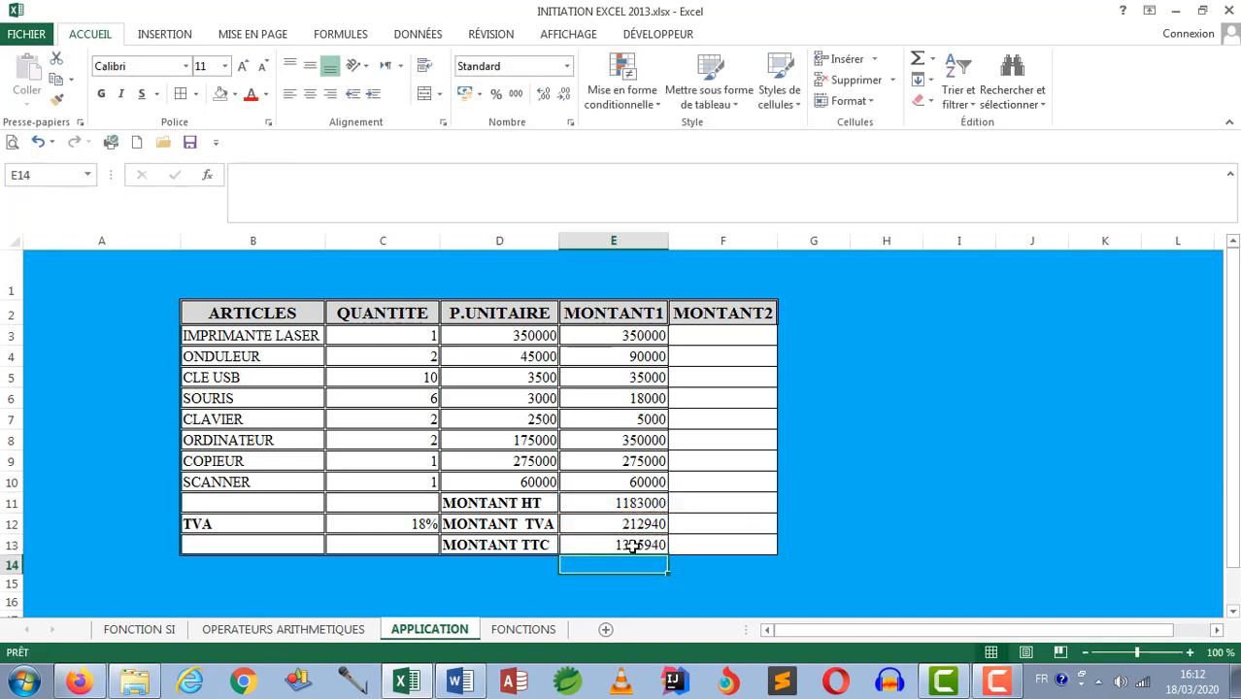
click(631, 546)
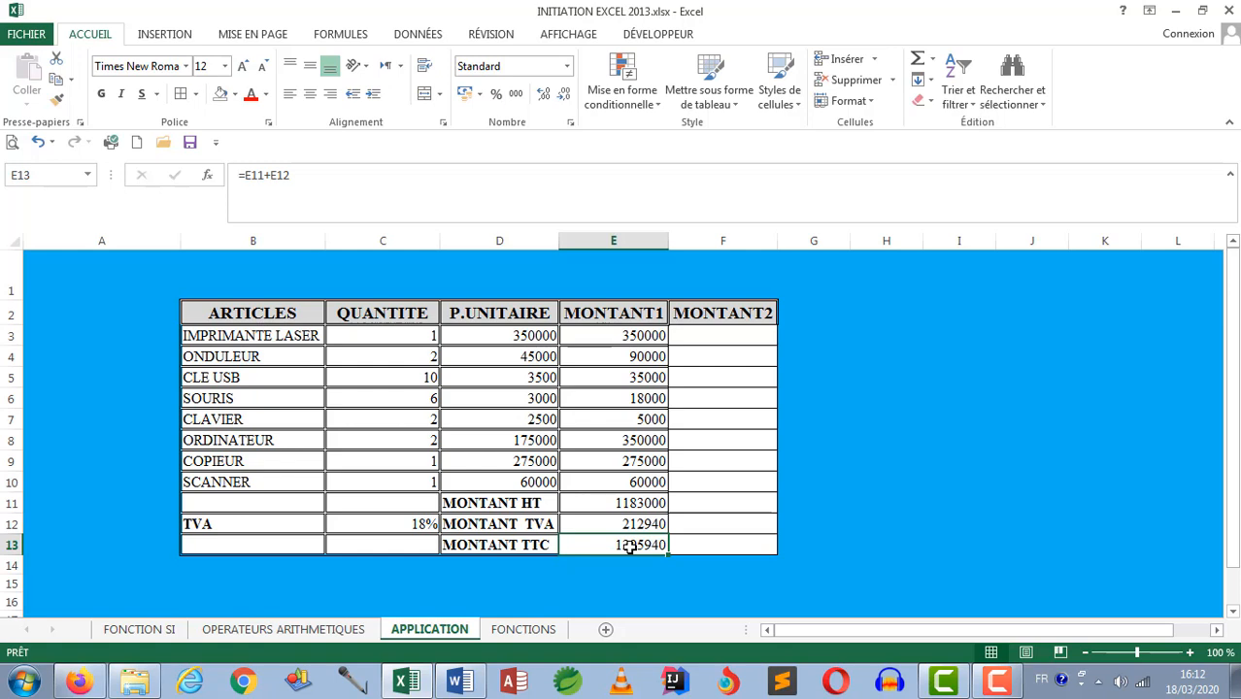
Step: Enter =PRODUIT(C3;D3) in the first MONTANT2 cell, F3, and copy it down through F10
click(735, 337)
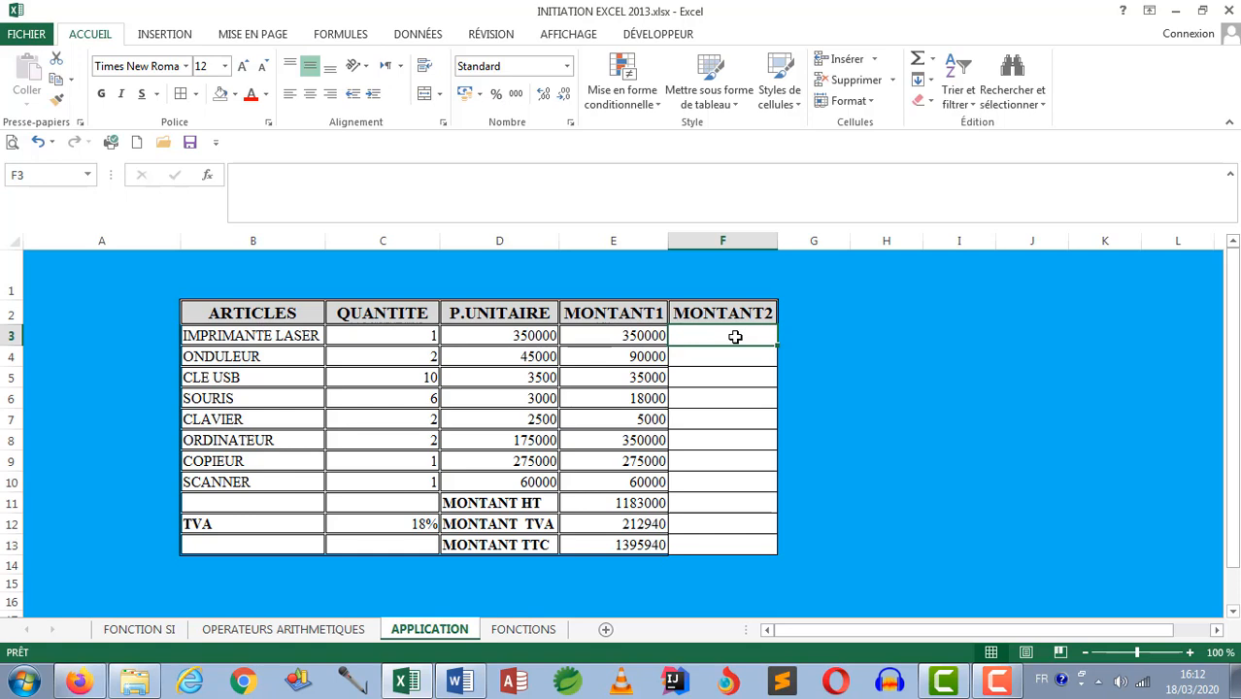
text(=)
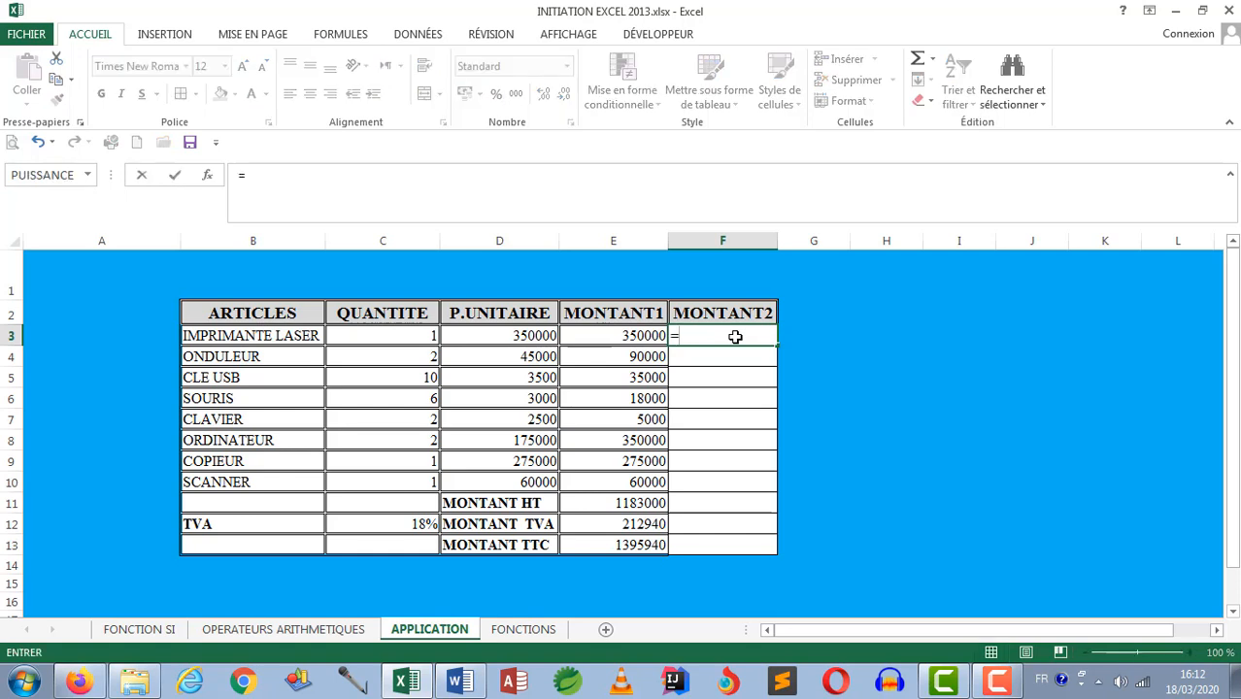
text(pro)
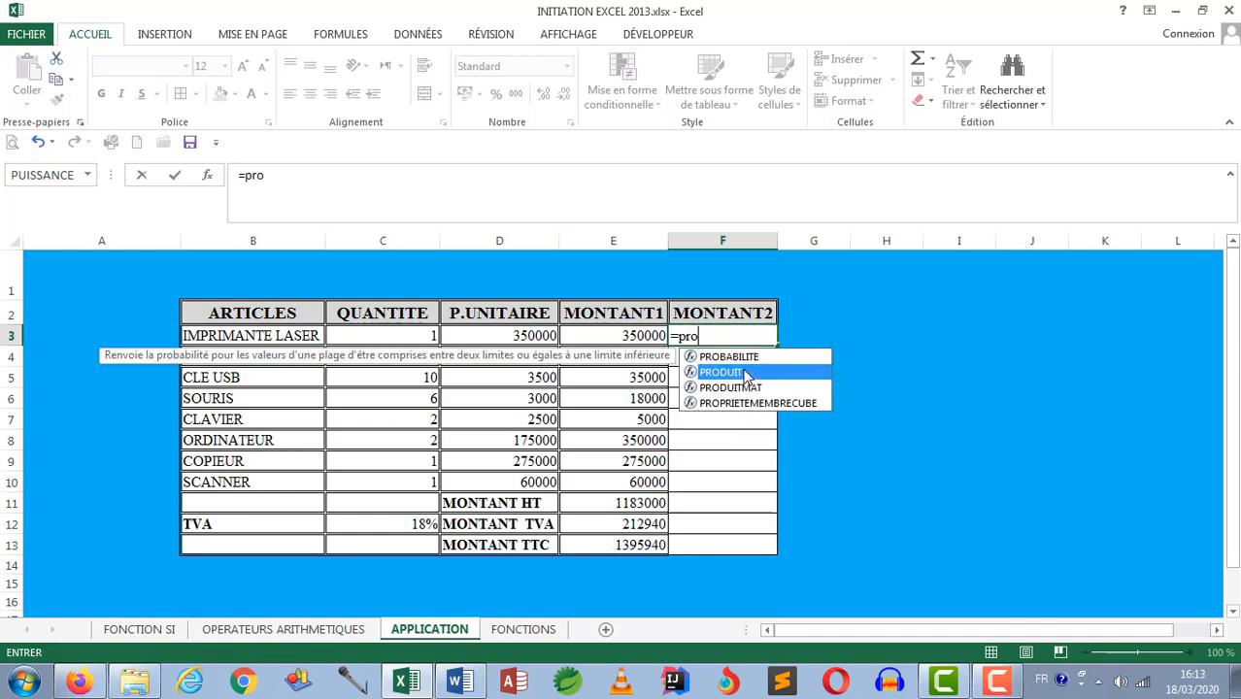
double_click(744, 373)
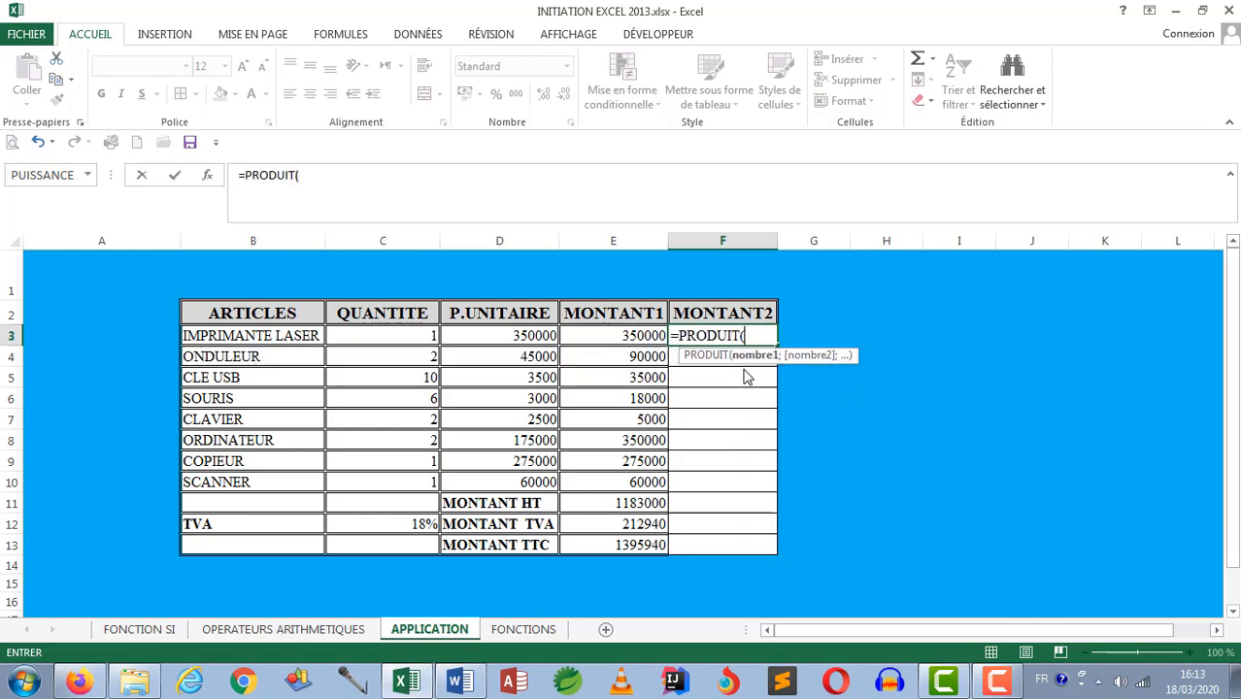
click(404, 335)
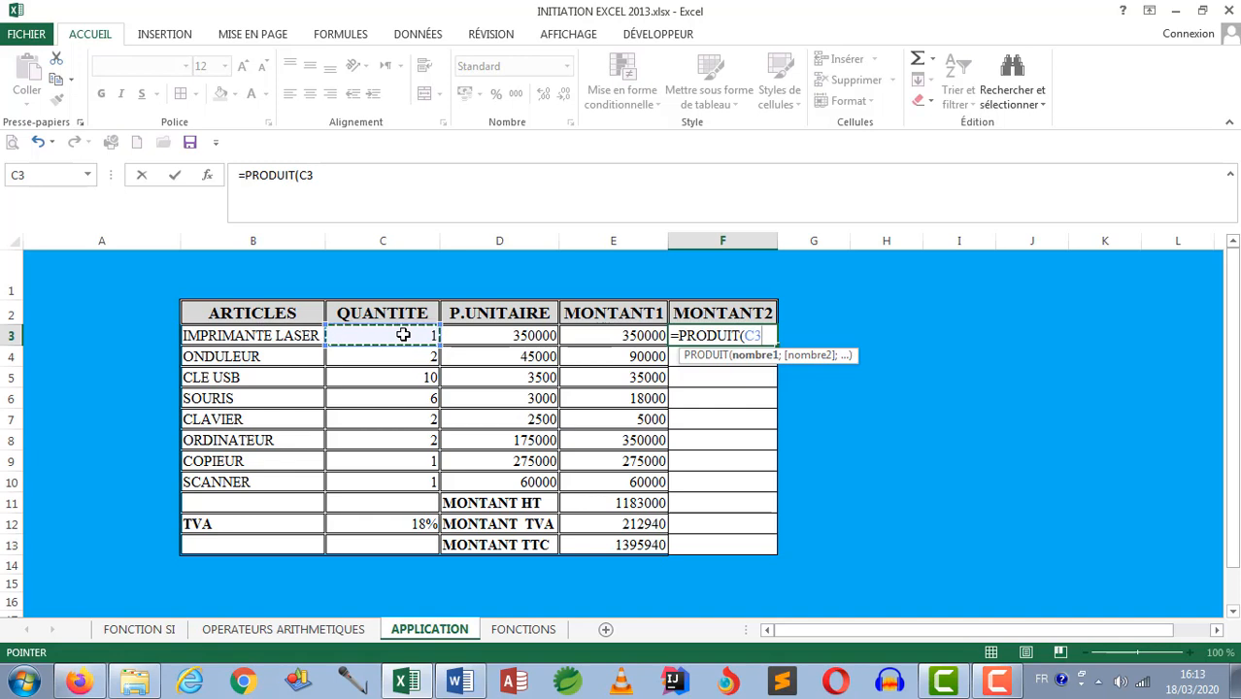
text(;)
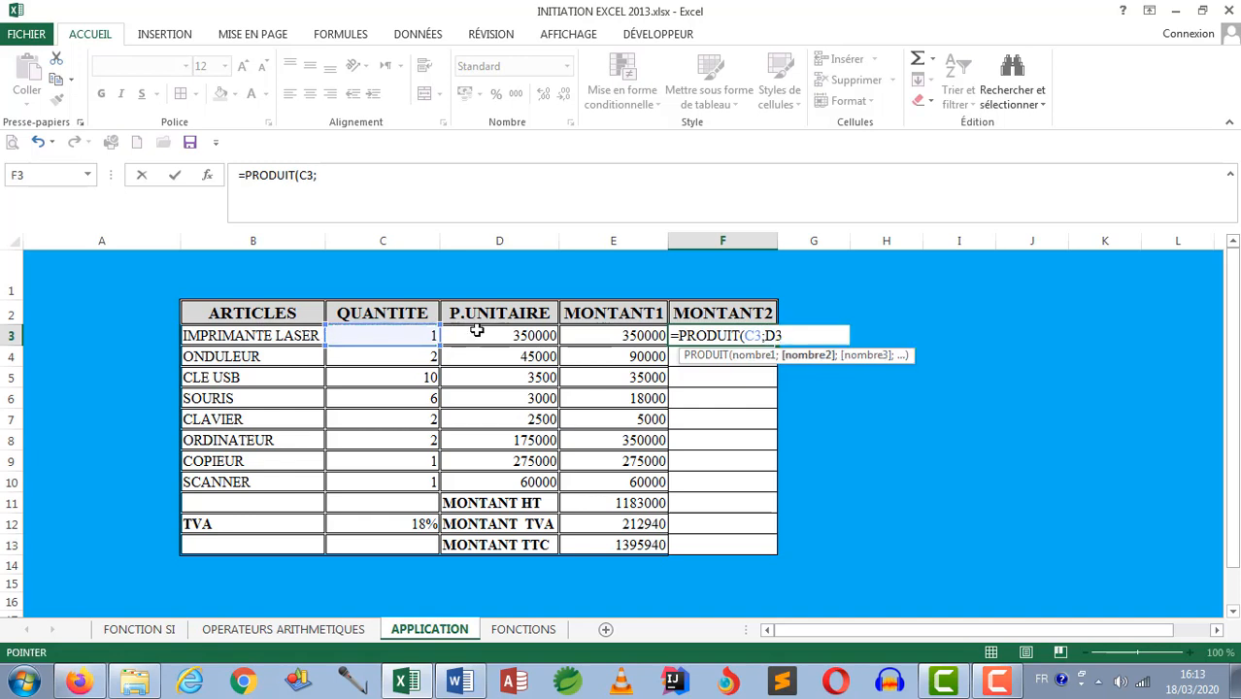
click(476, 330)
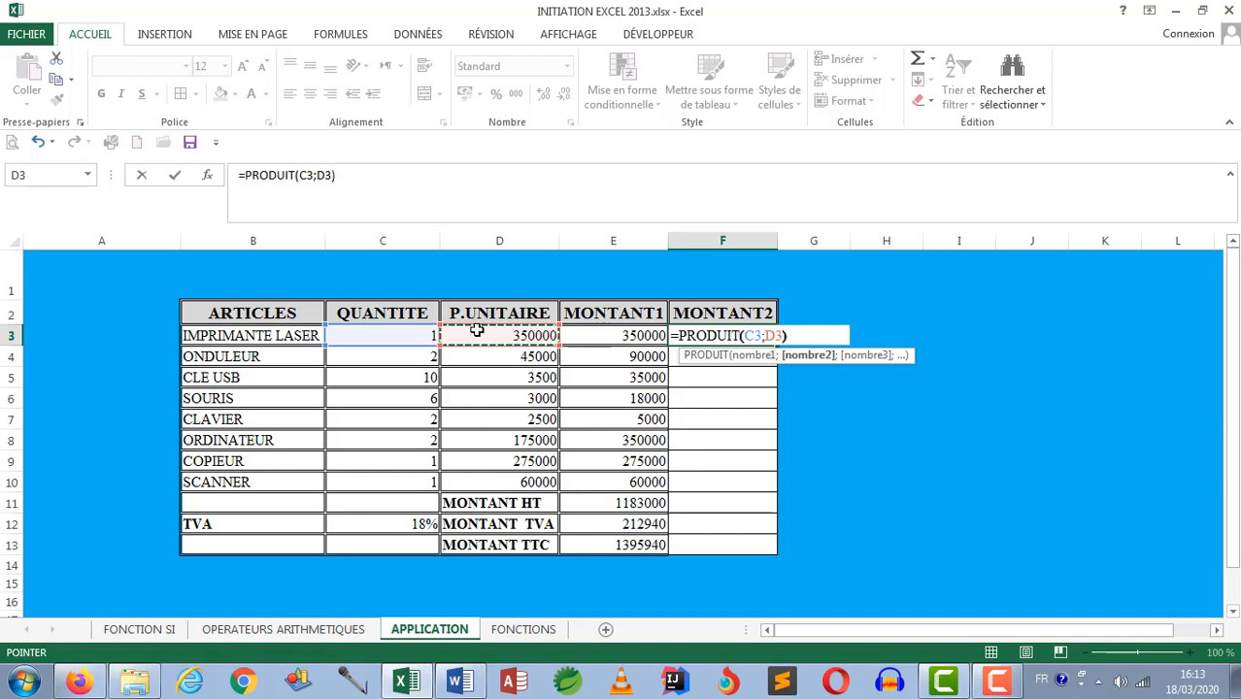
key(Return)
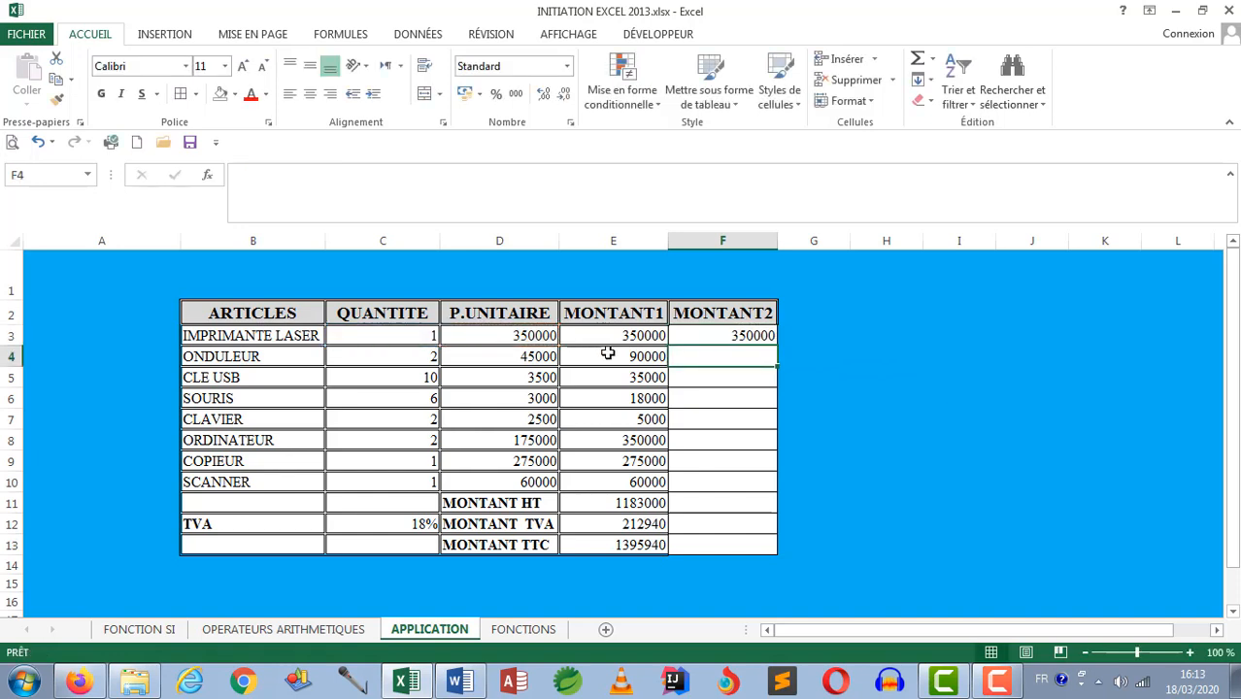
click(734, 336)
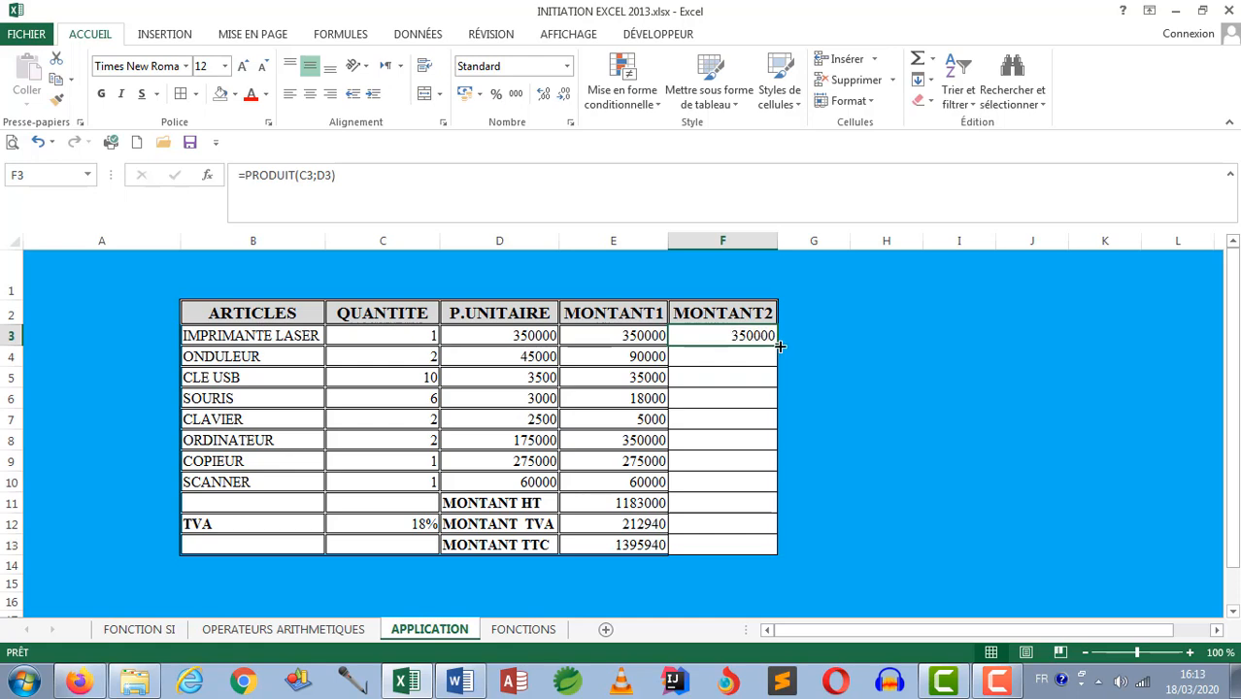
drag(780, 346, 756, 489)
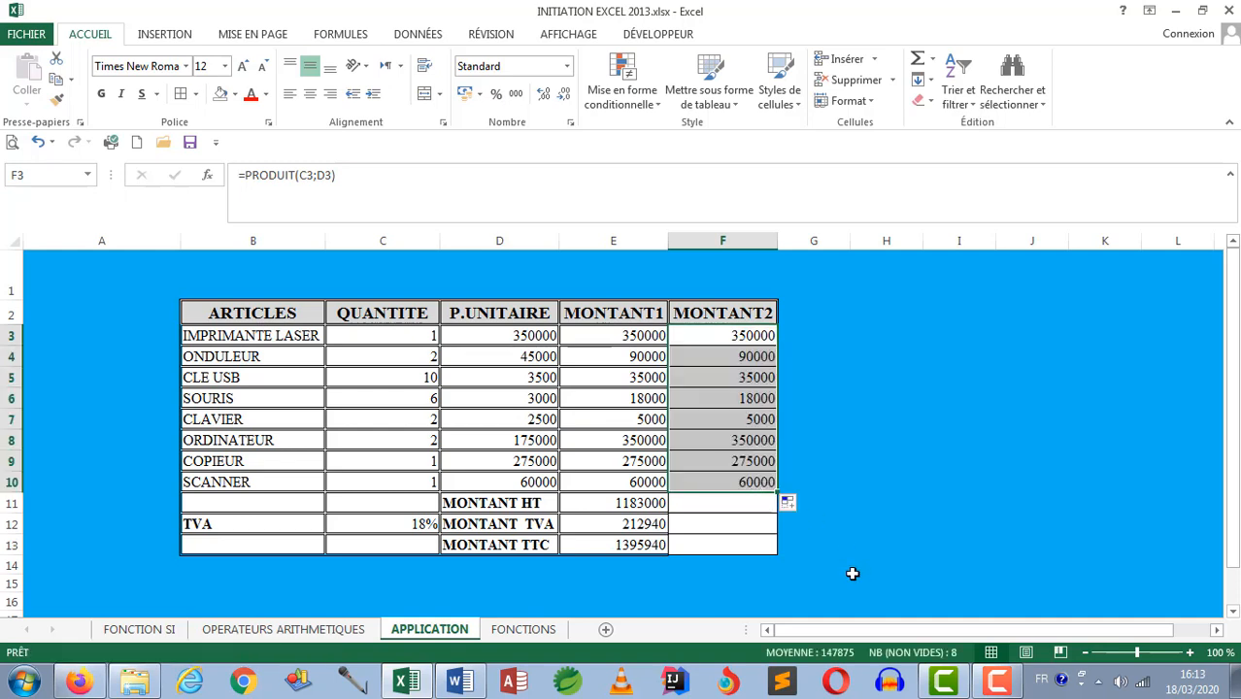
Step: Enter =SOMME(F3:F10) in cell F11 to compute the MONTANT HT of the MONTANT2 column
click(718, 504)
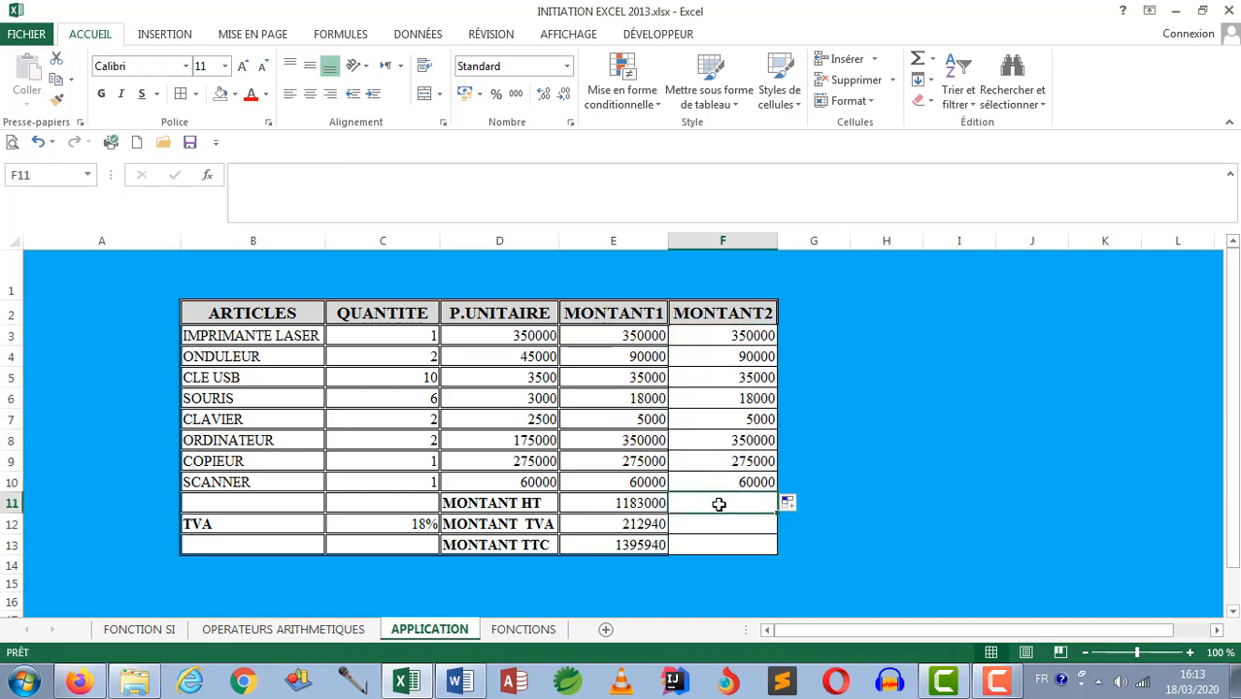
text(=)
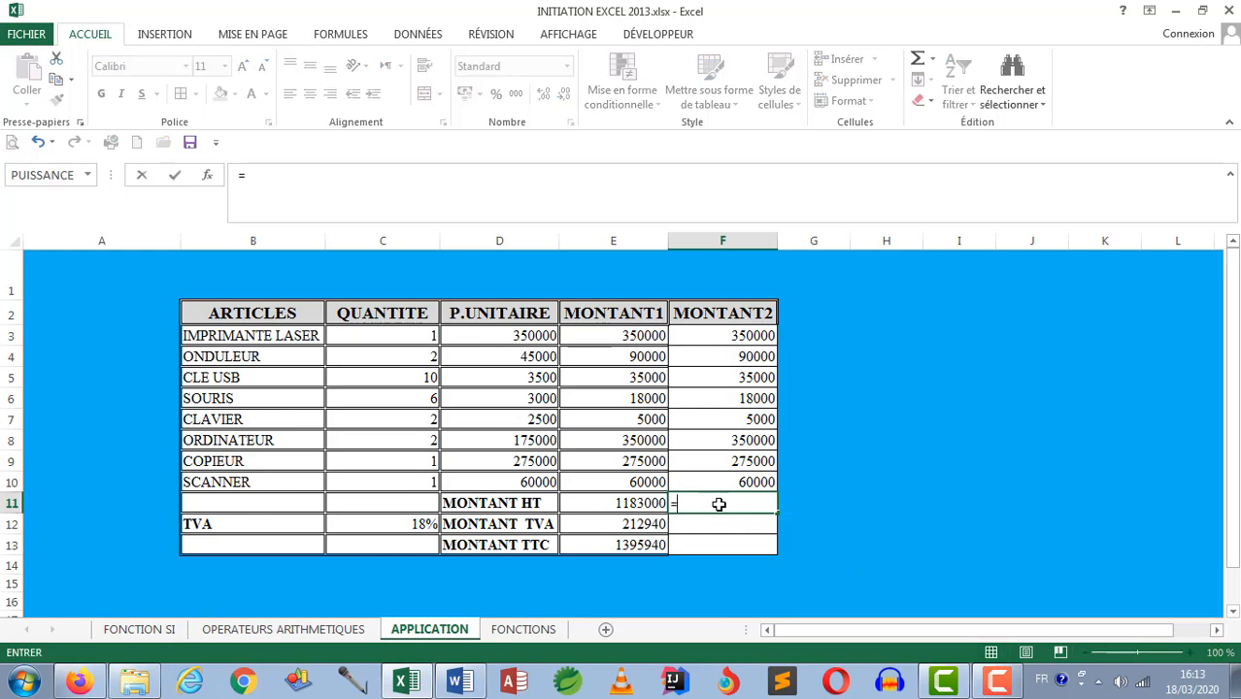
text(so)
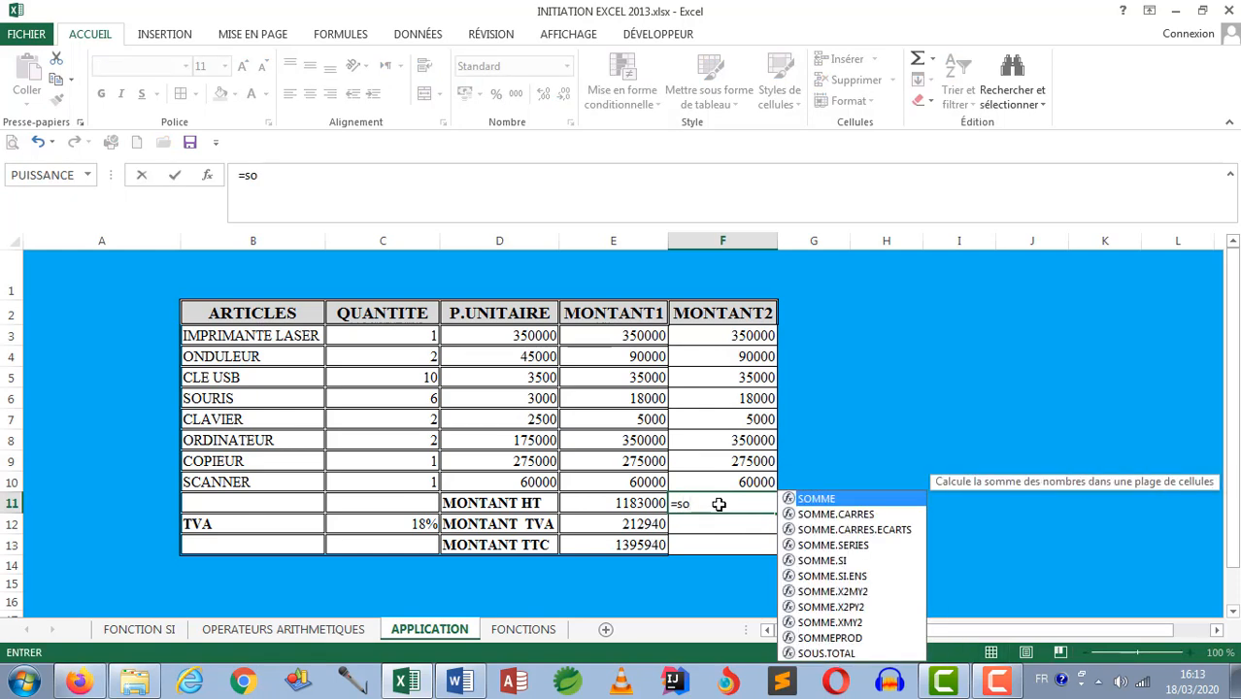
double_click(839, 499)
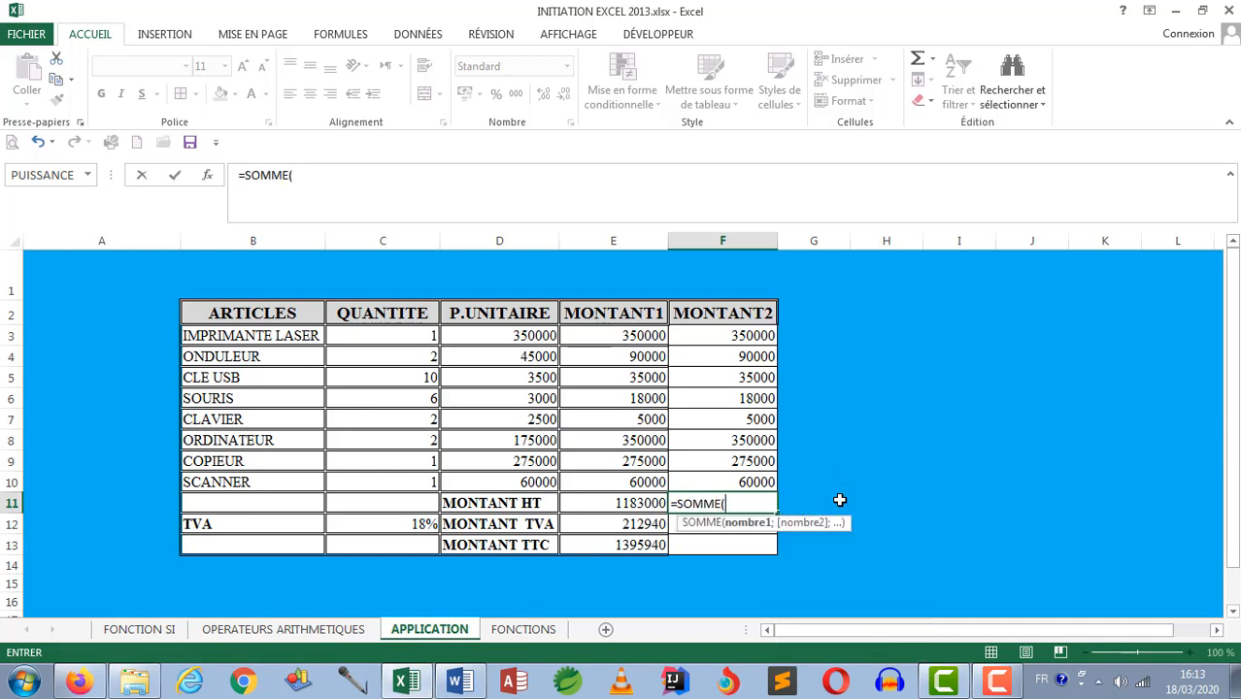
click(730, 336)
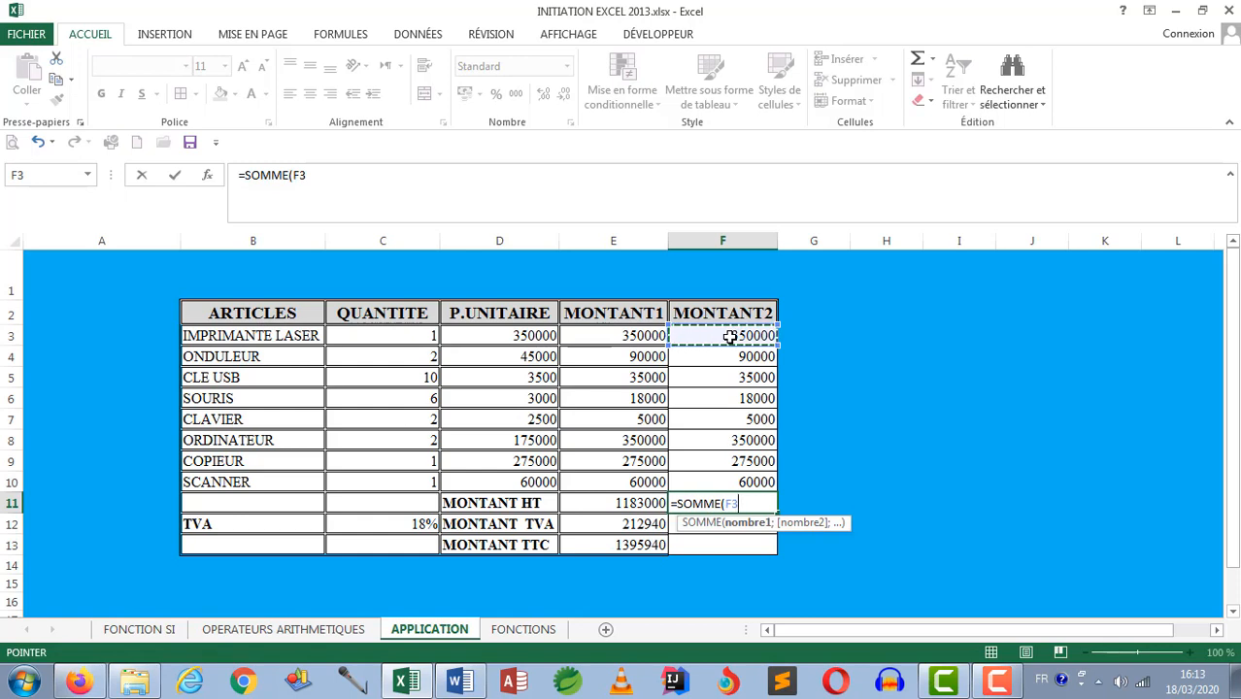
key(F8)
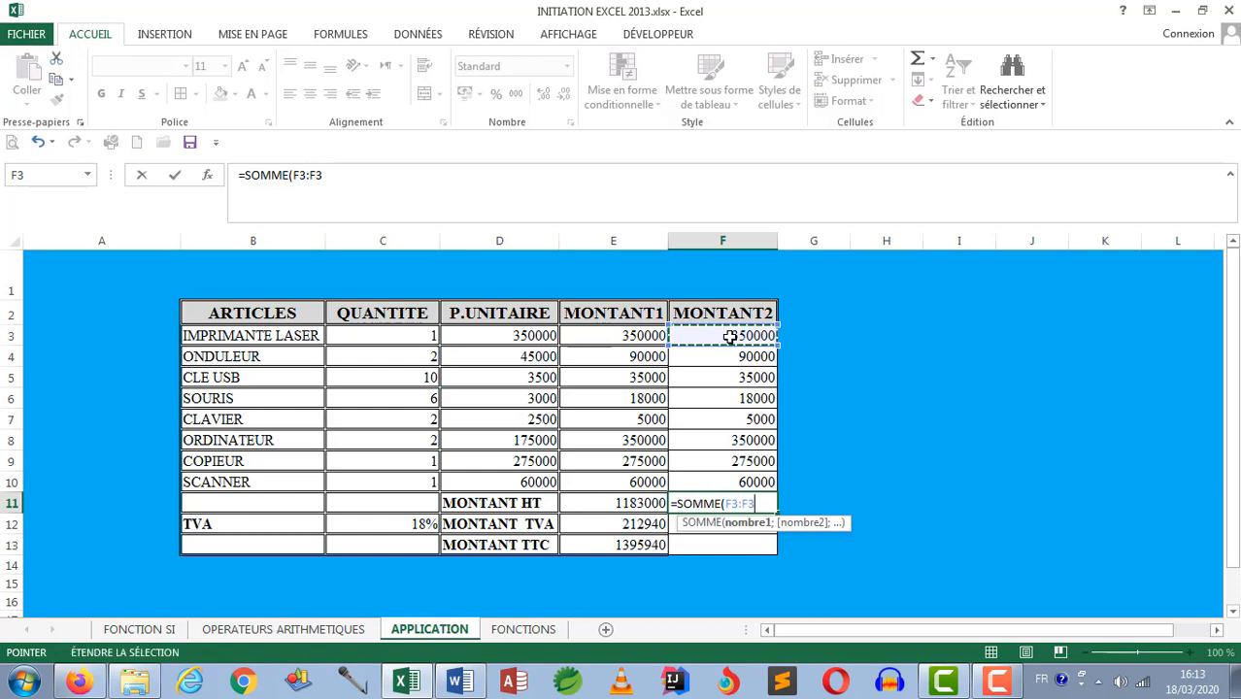
click(726, 482)
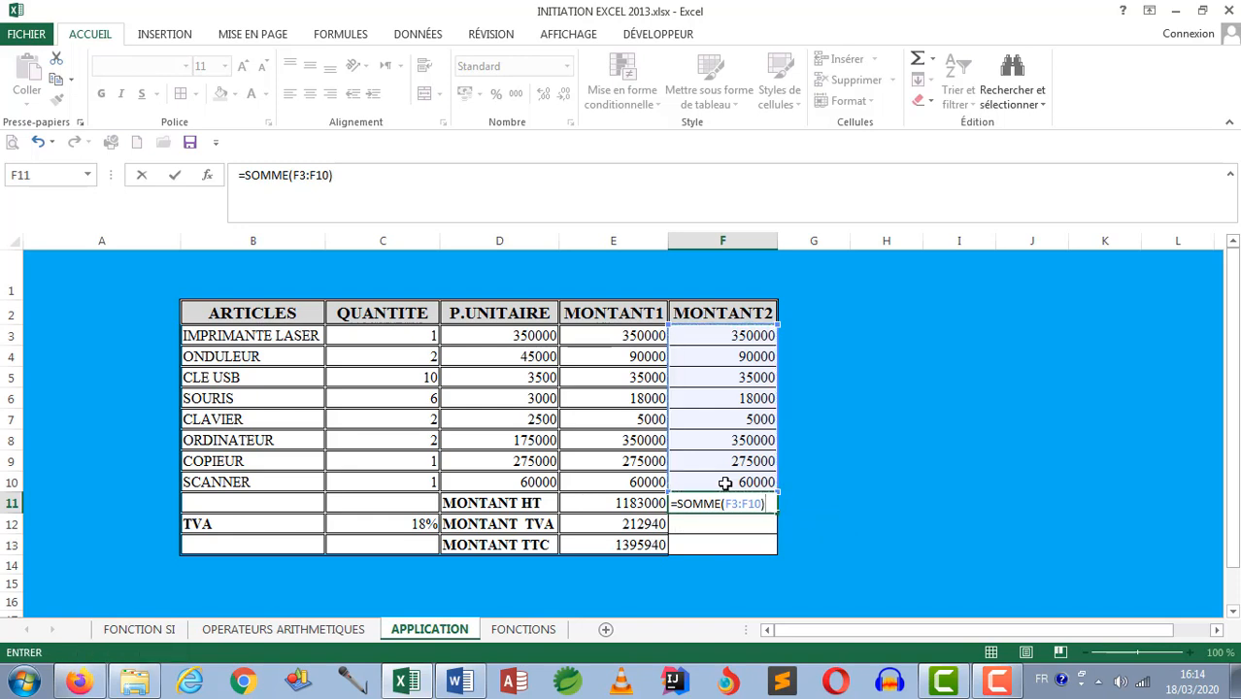
key(Return)
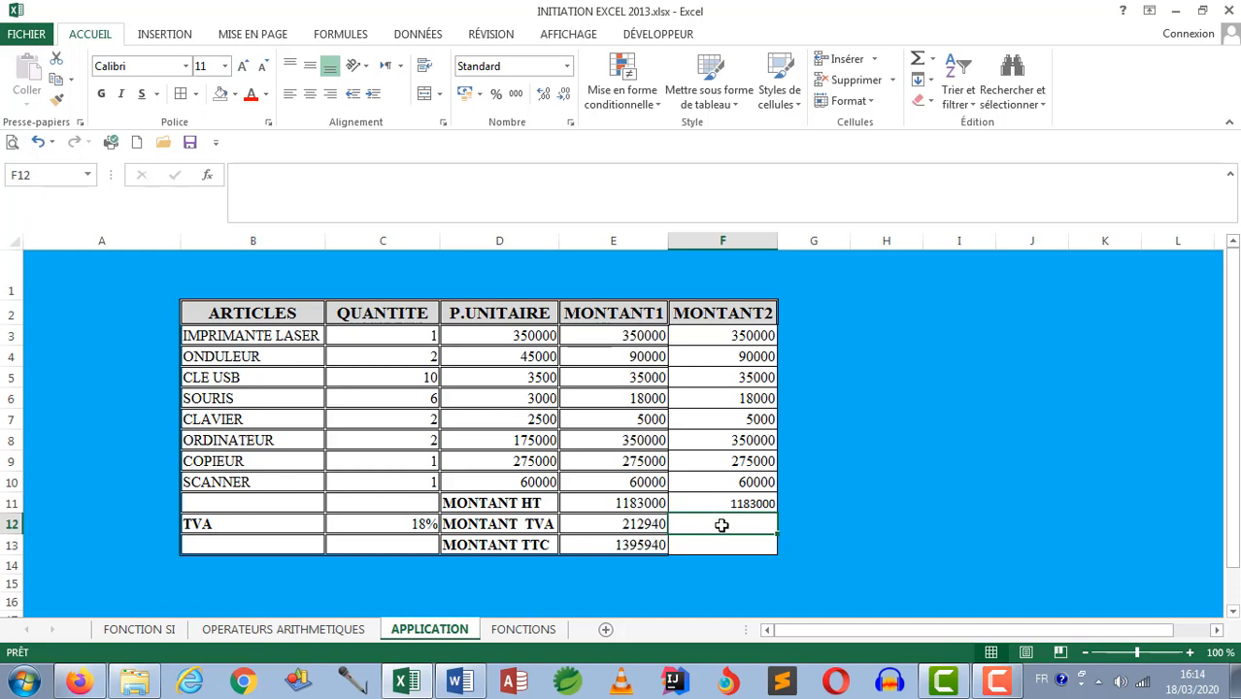
Step: Enter =PRODUIT(F11;C12) in cell F12 to compute the MONTANT TVA of the MONTANT2 column
text(=)
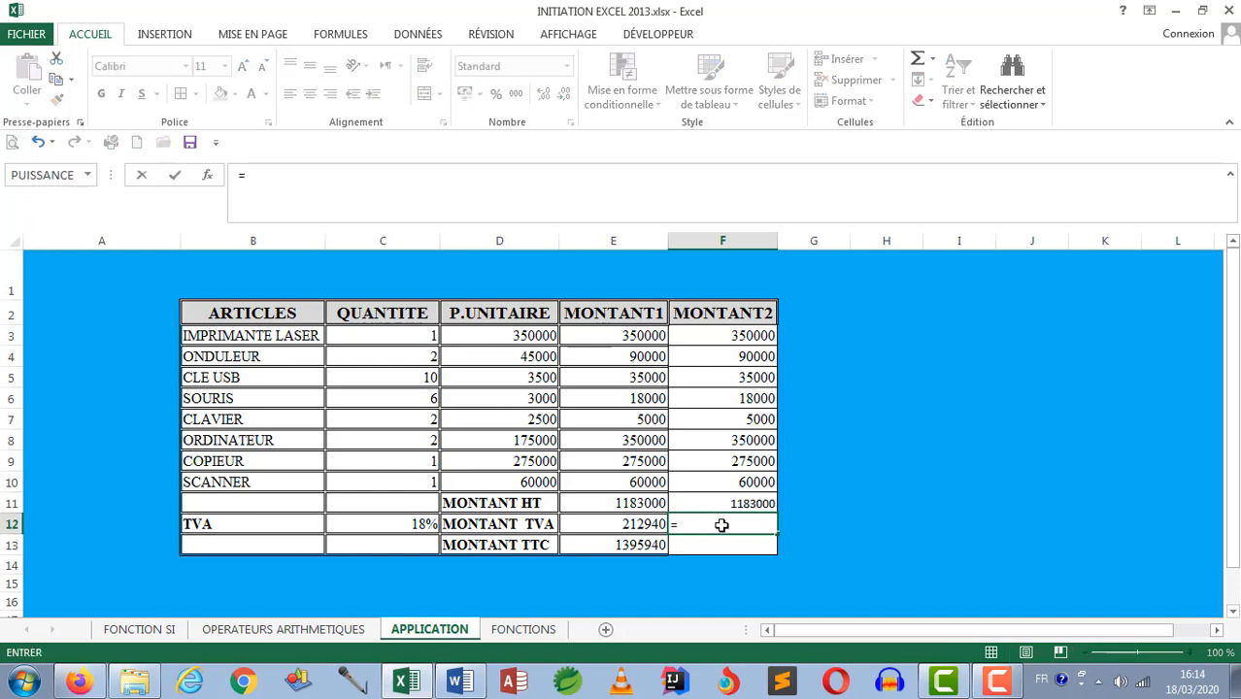
text(pr)
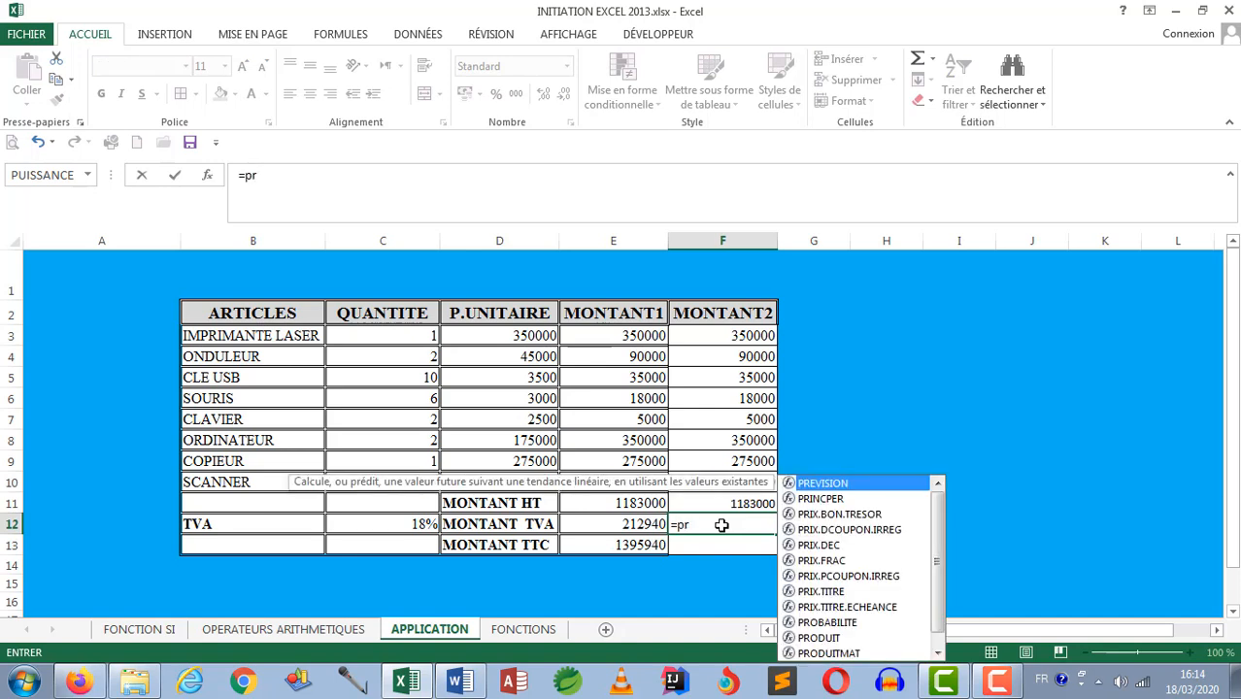
text(o)
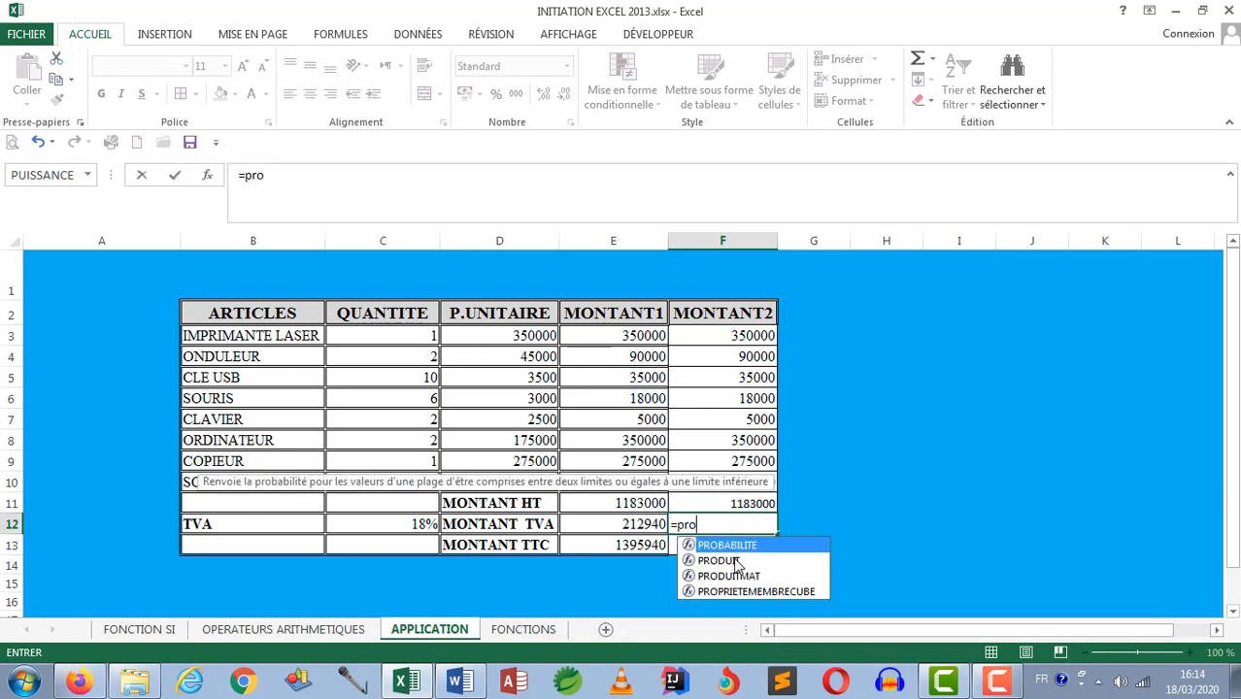
double_click(736, 562)
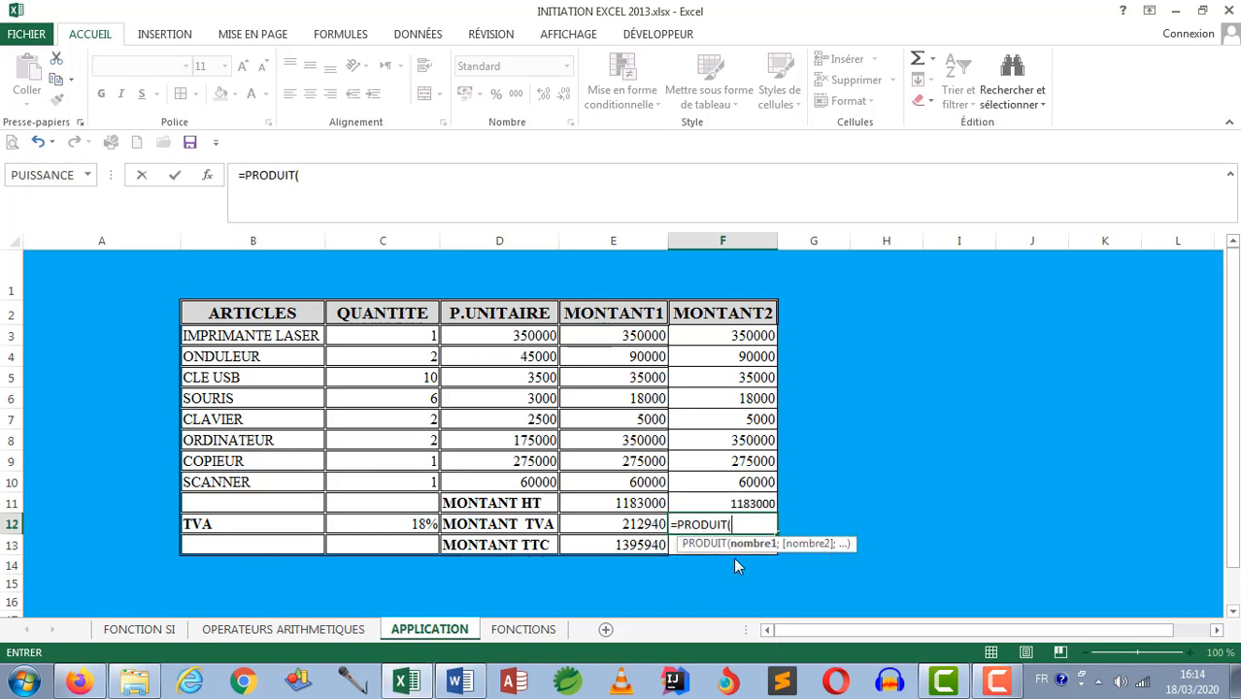
click(718, 505)
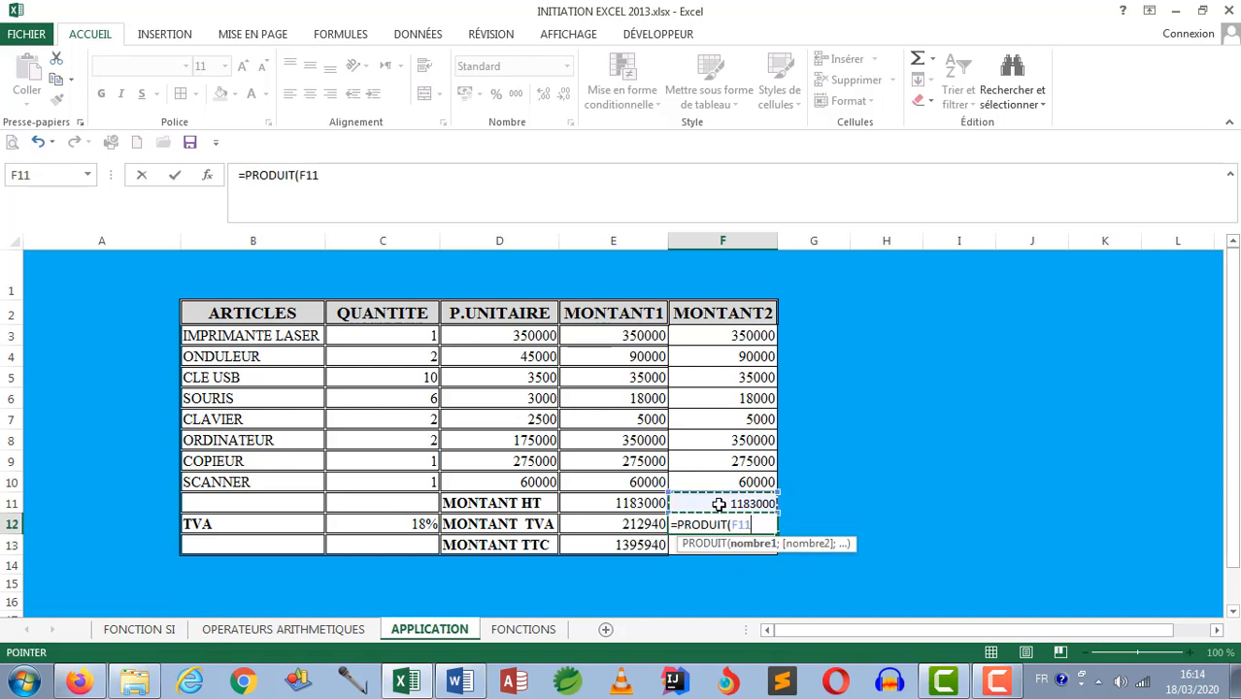
text(;)
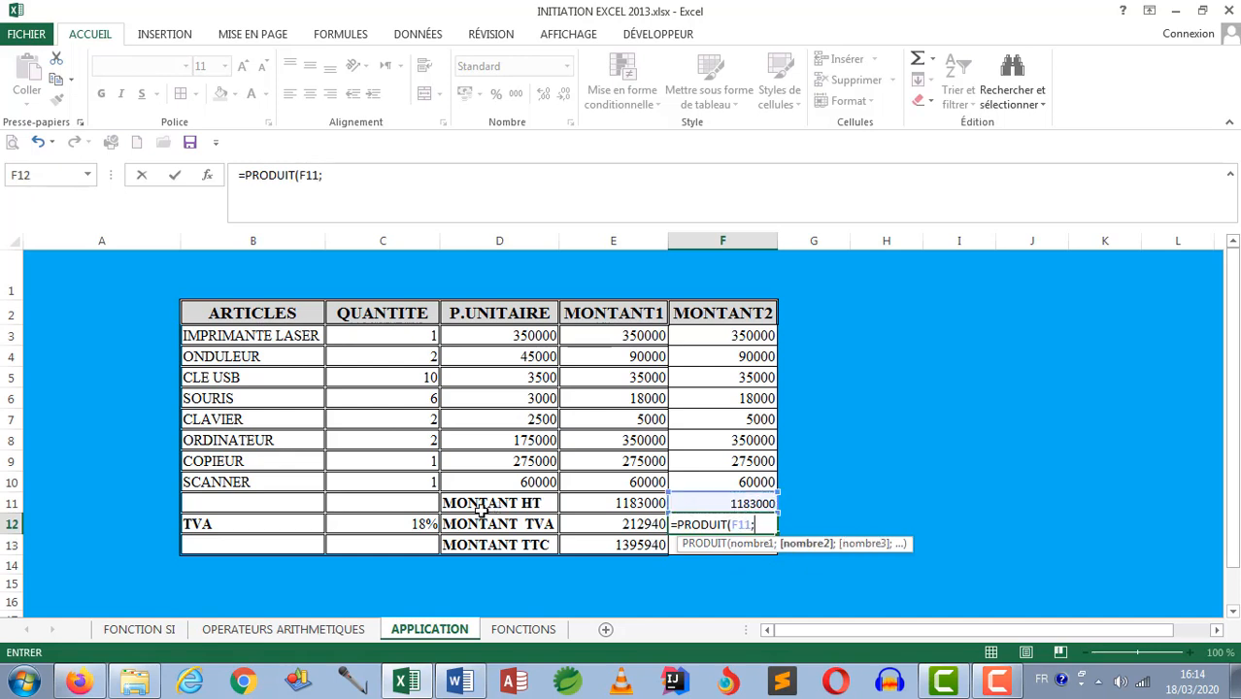
click(416, 524)
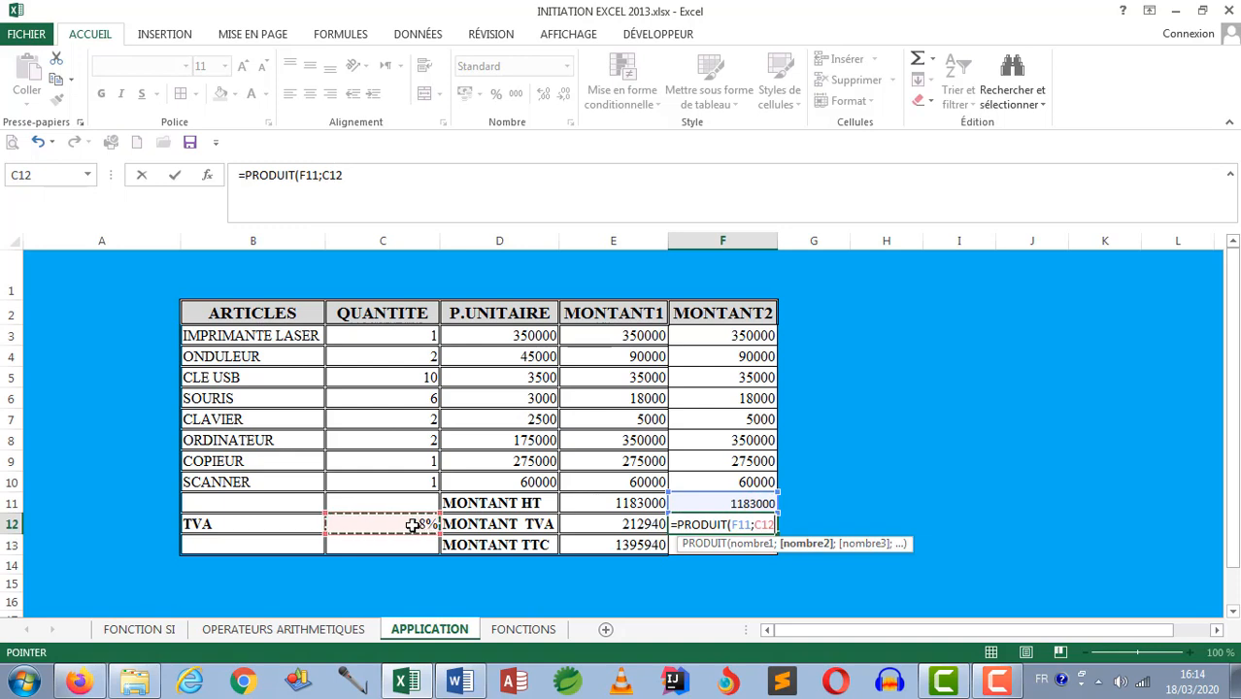
text())
key(Return)
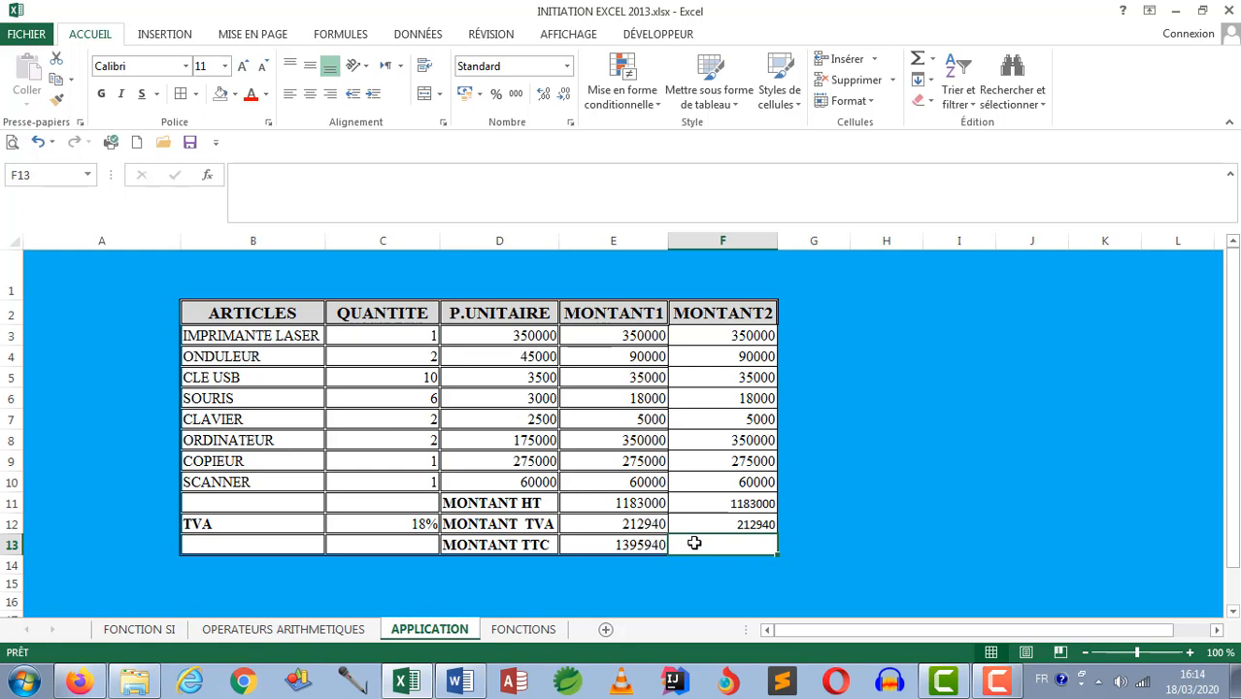
Step: Enter =SOMME(F11:F12) in cell F13 to compute the MONTANT TTC of the MONTANT2 column
text(=)
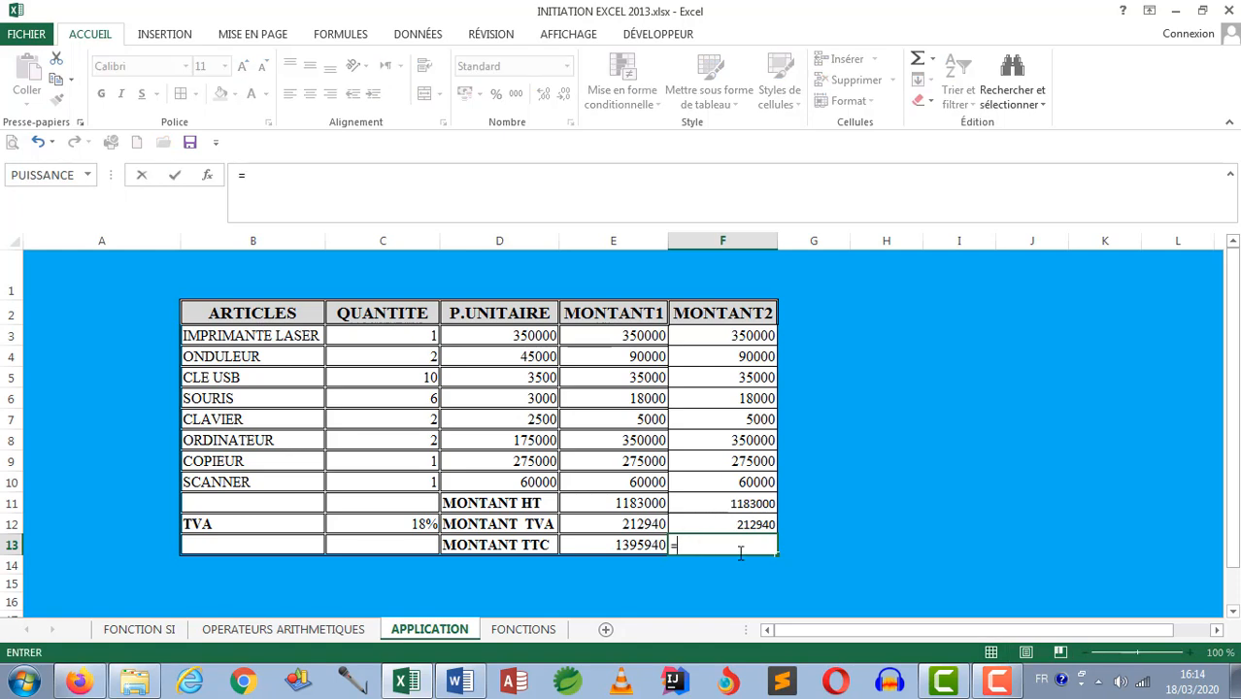
text(som)
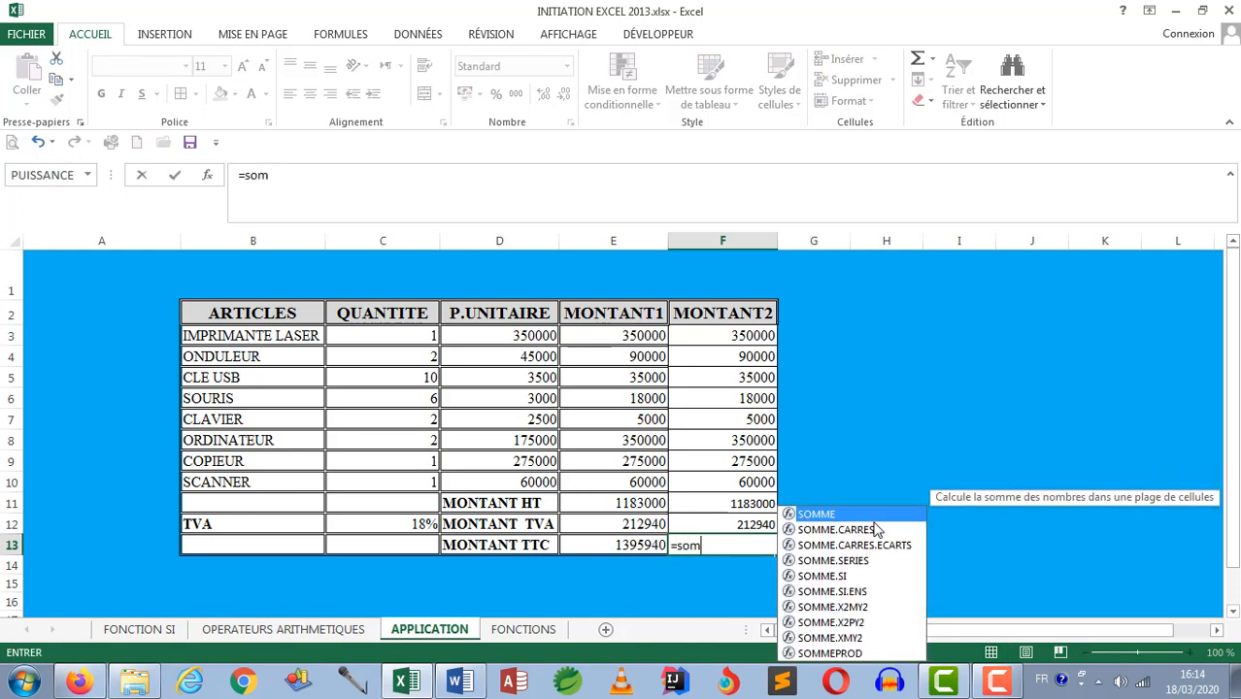
double_click(873, 514)
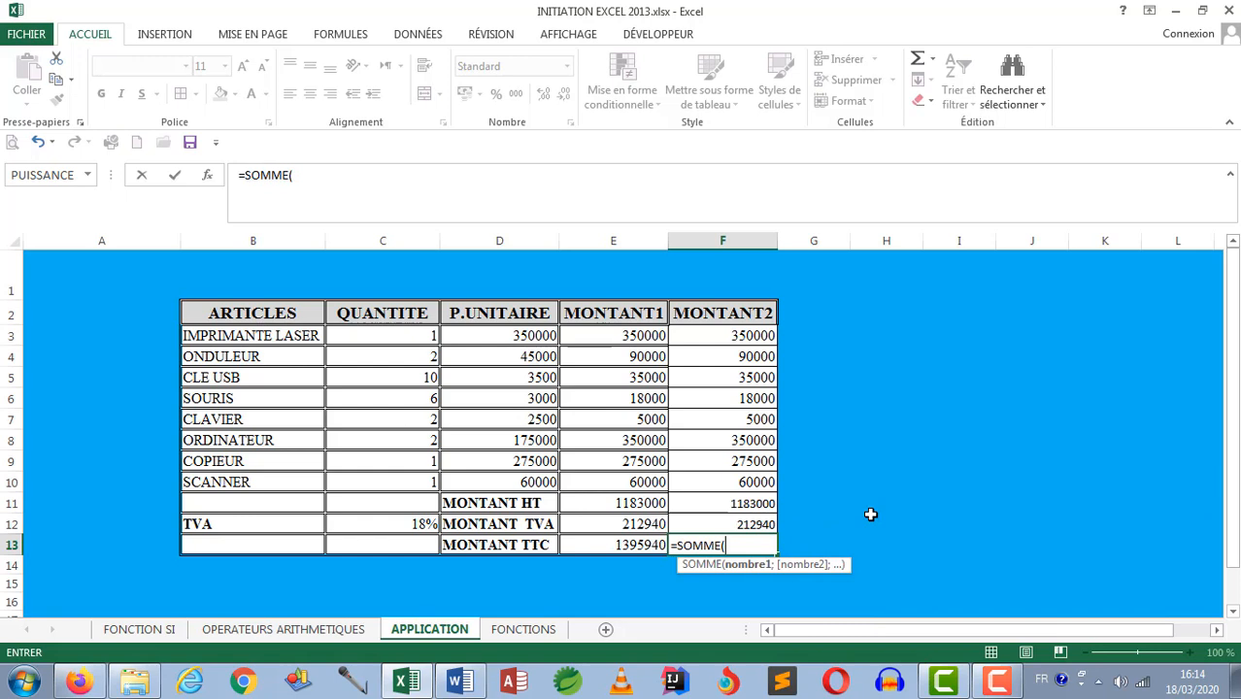
click(745, 504)
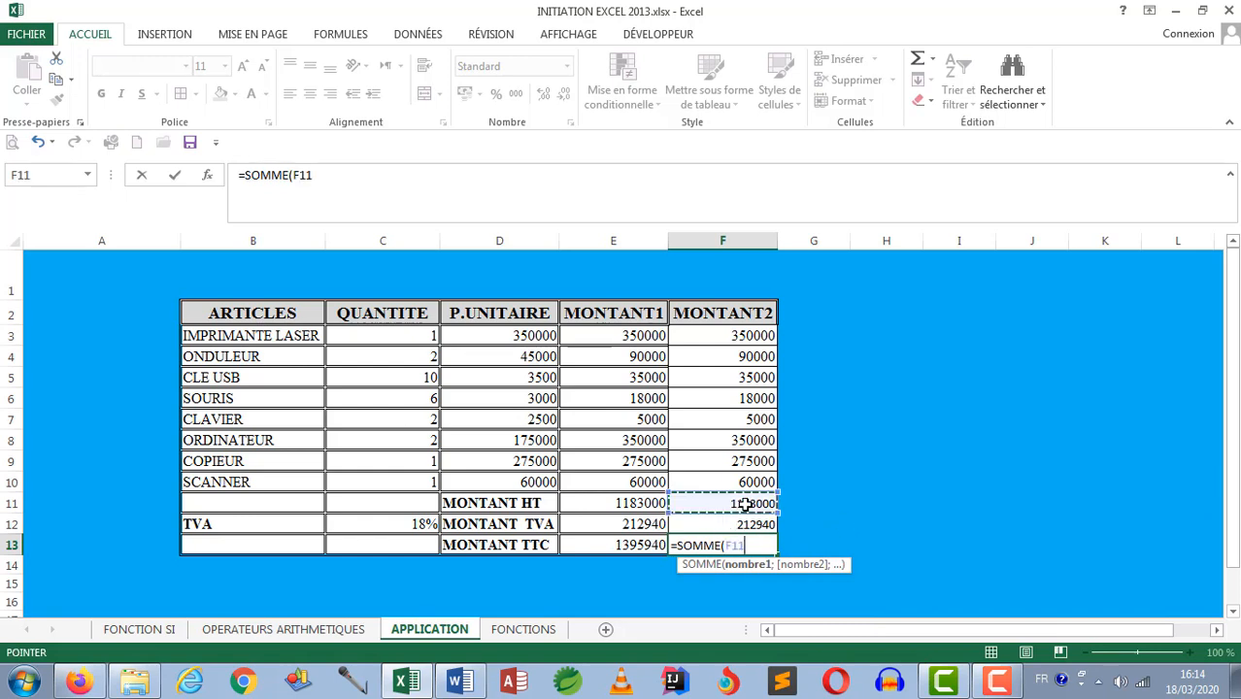
drag(745, 504, 747, 522)
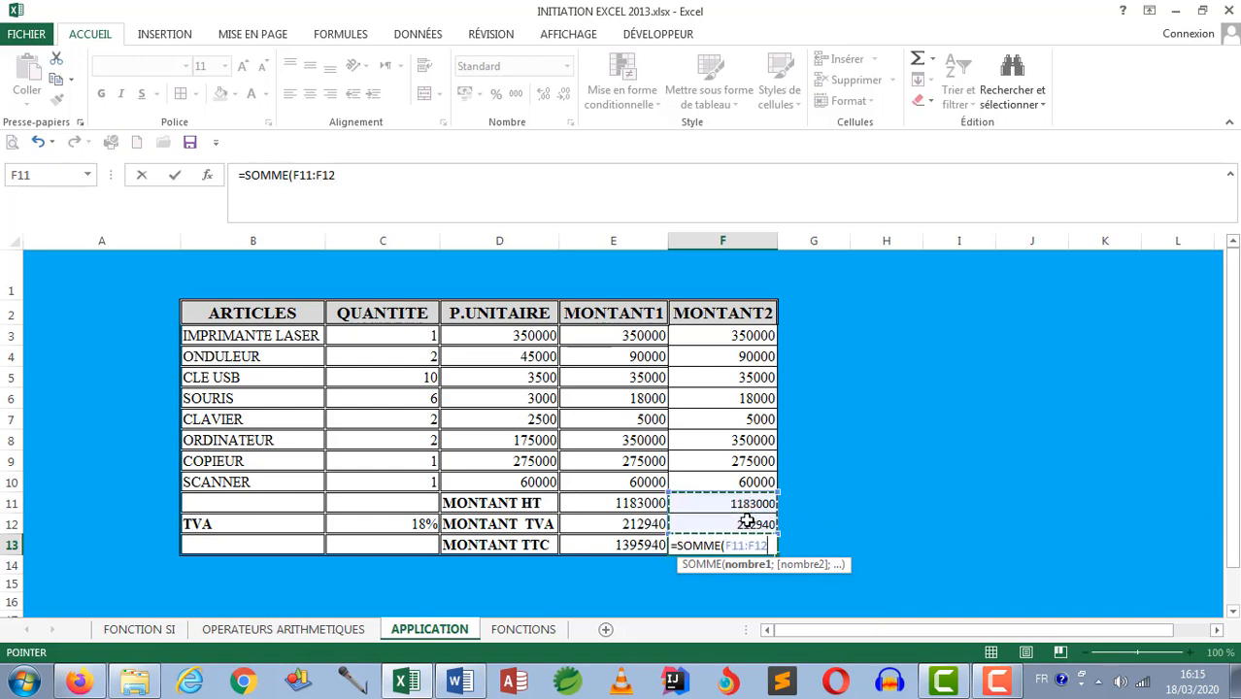
text())
key(Return)
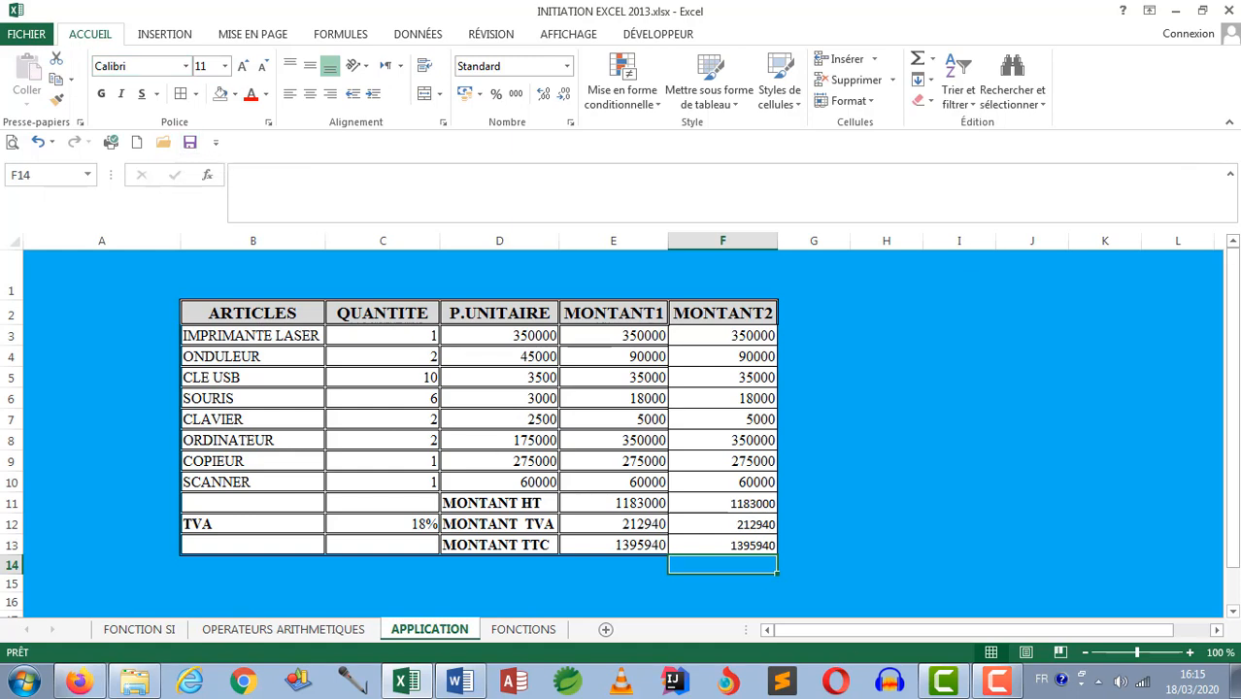
click(993, 686)
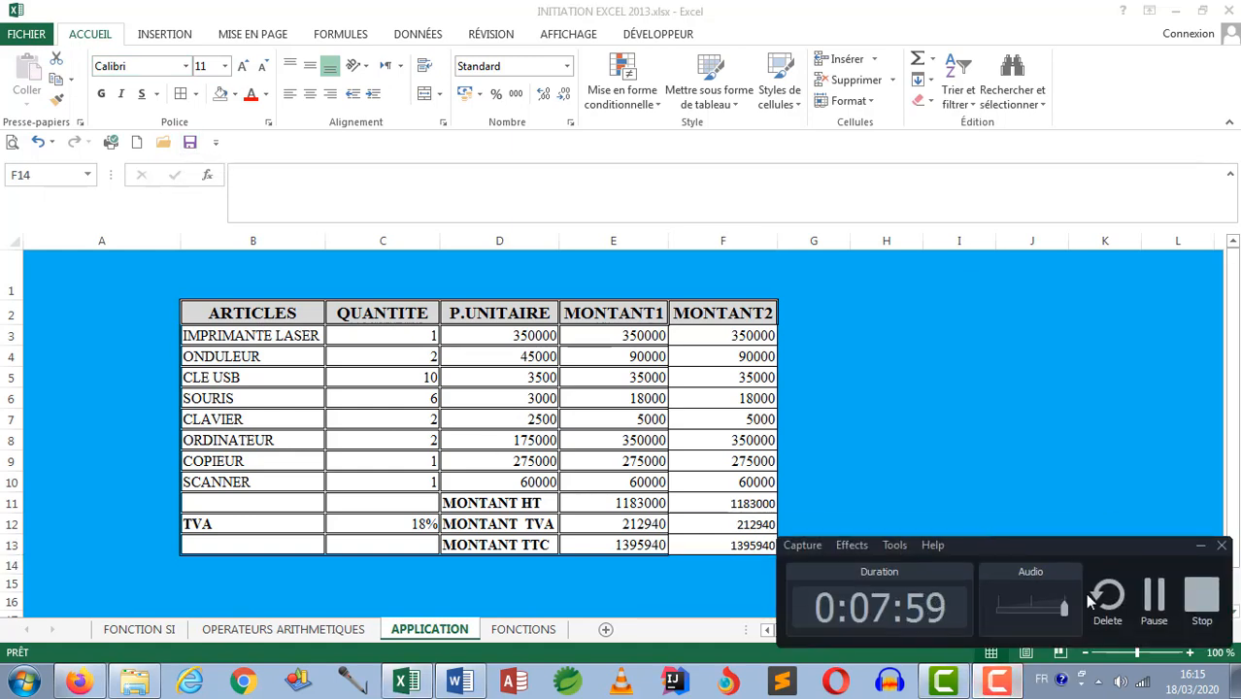